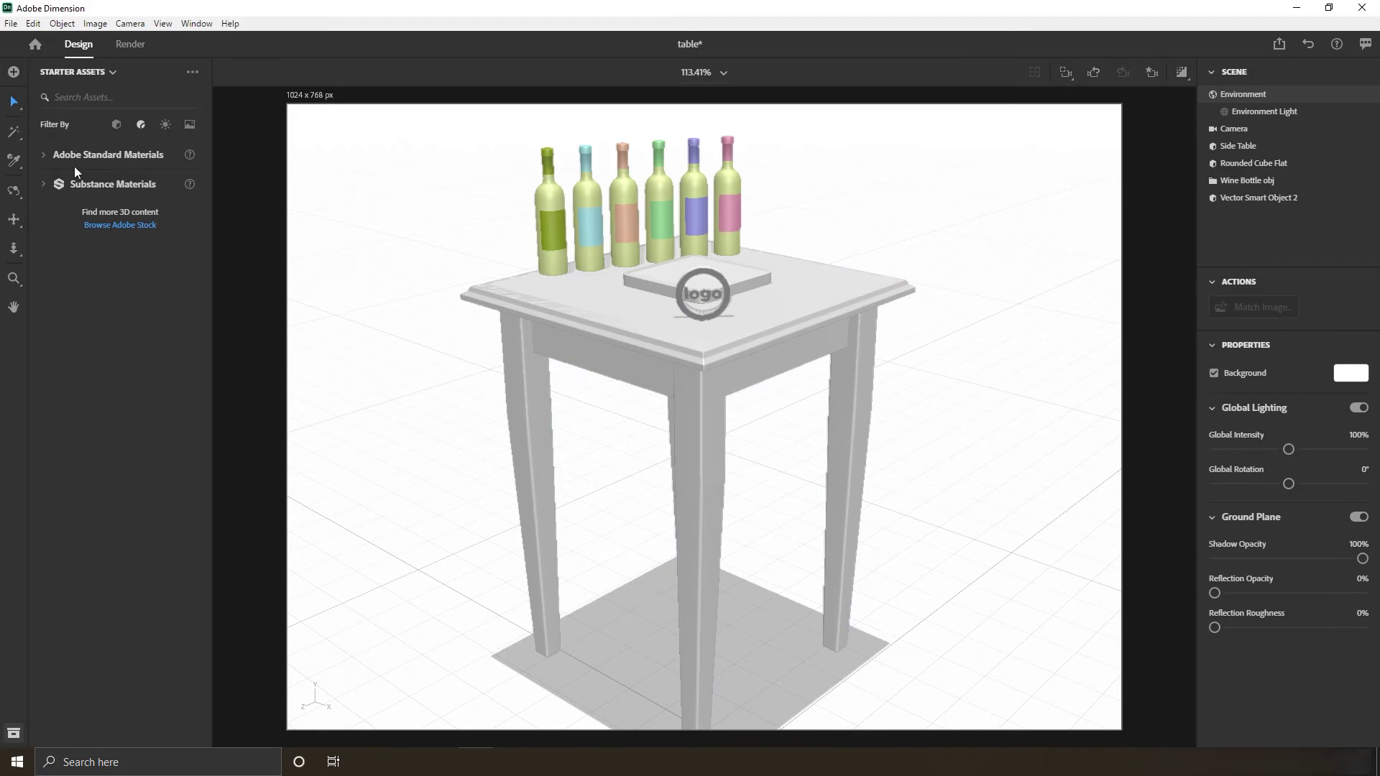
Look through the Adobe Standard and Substance material groups and read the description of Adobe Standard Materials
left_click(43, 156)
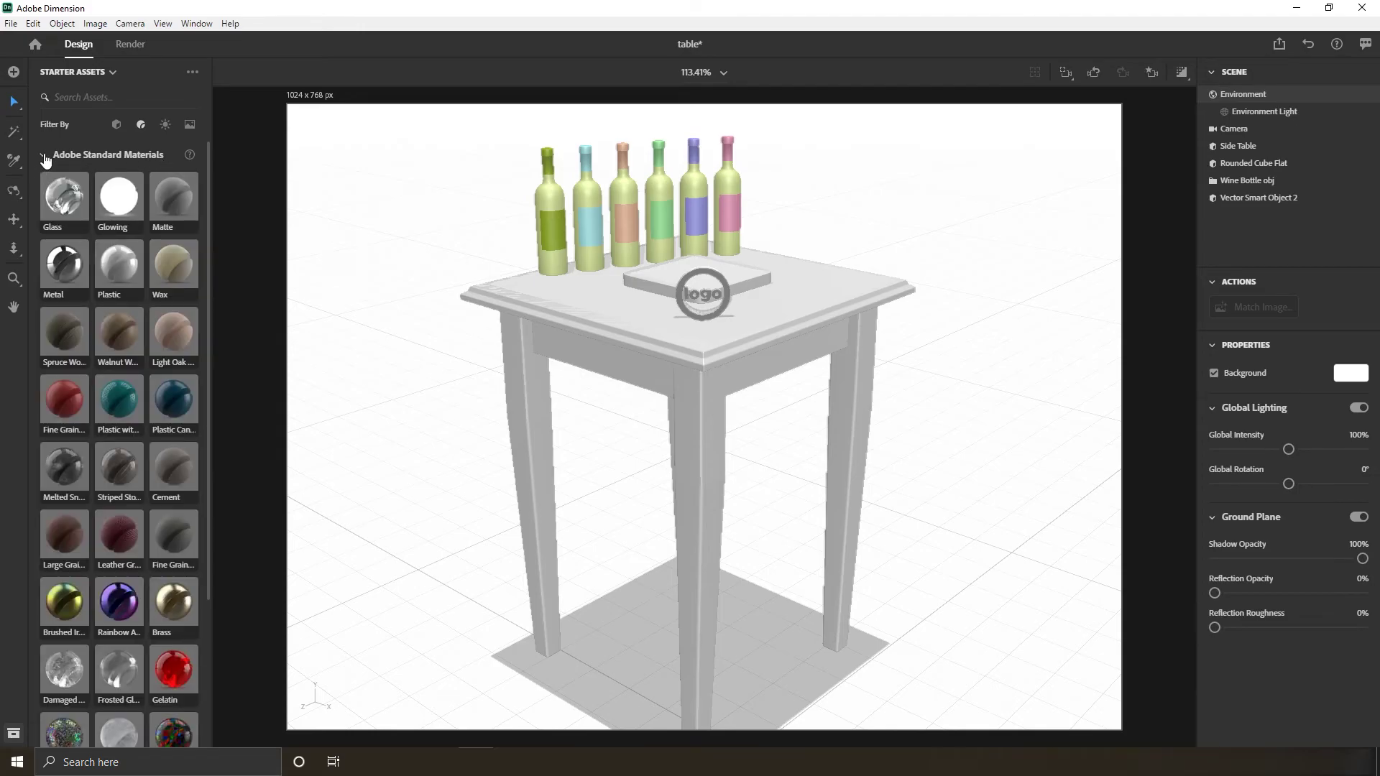
left_click(44, 155)
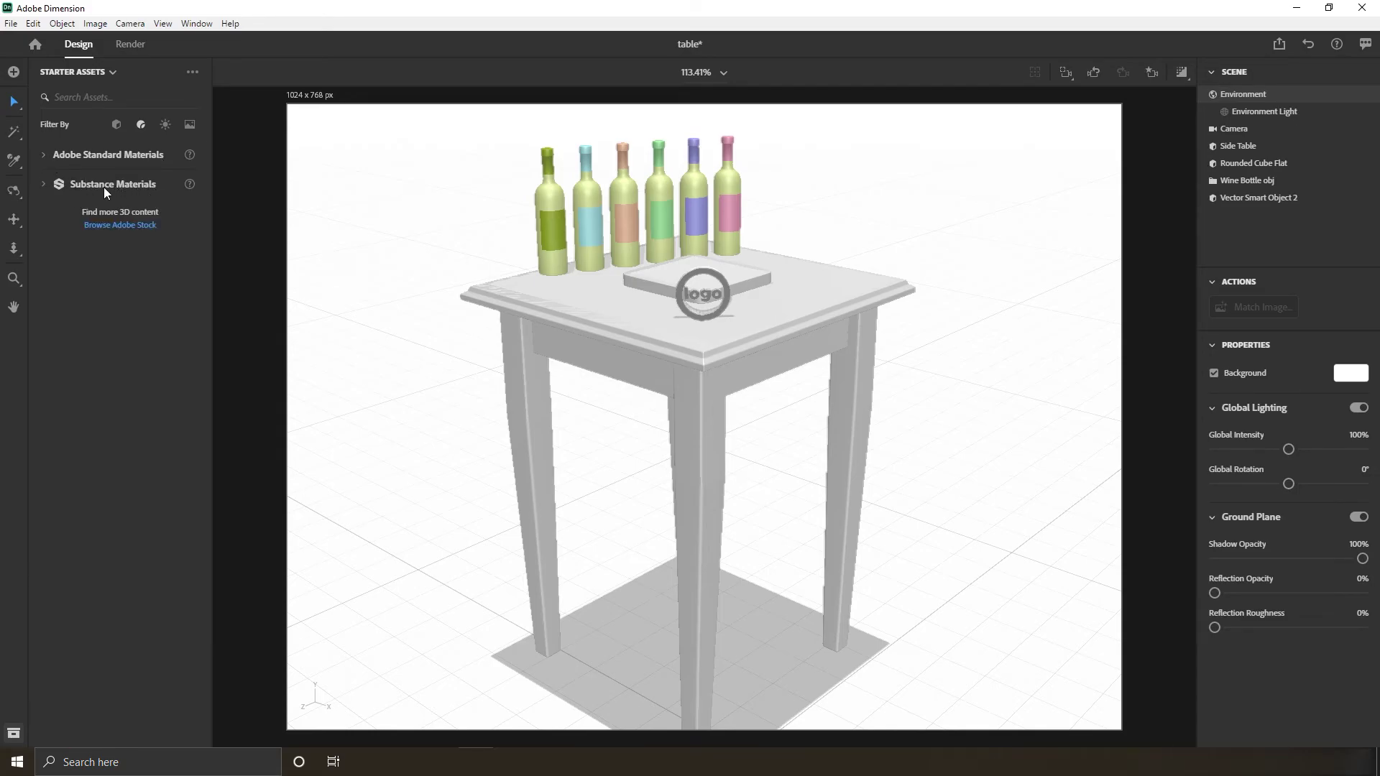
left_click(44, 187)
left_click(189, 155)
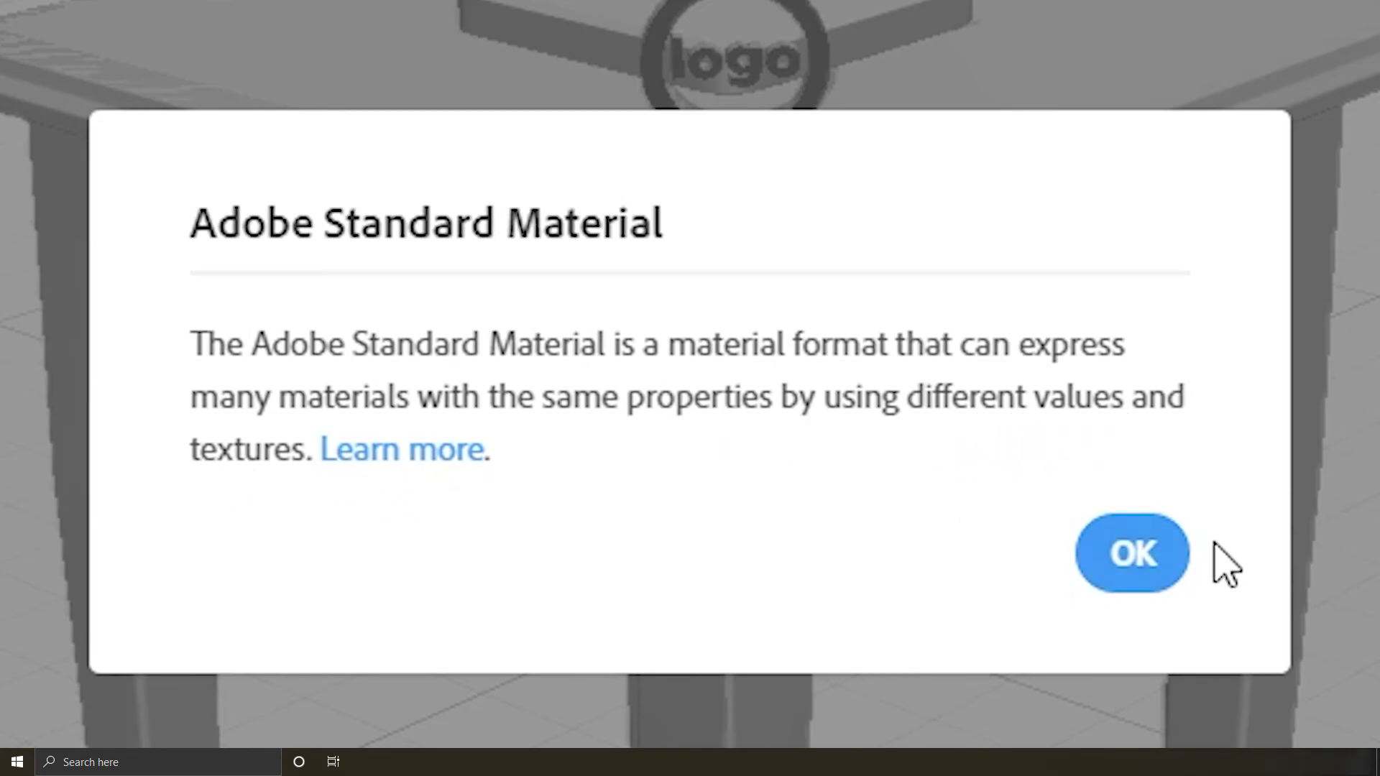
left_click(1132, 554)
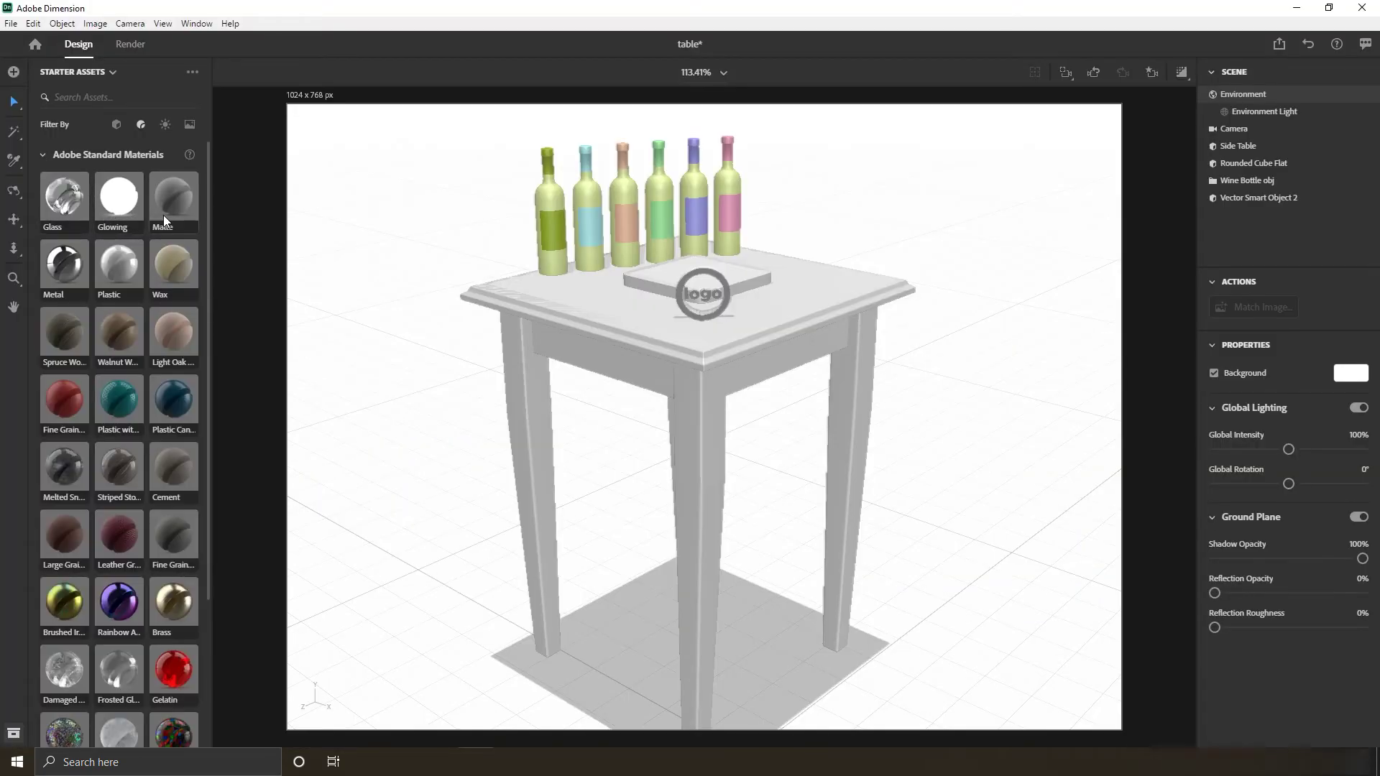
Apply the Matte material to the rounded flat cube on the table and set its base color to teal
left_click_drag(164, 215, 657, 279)
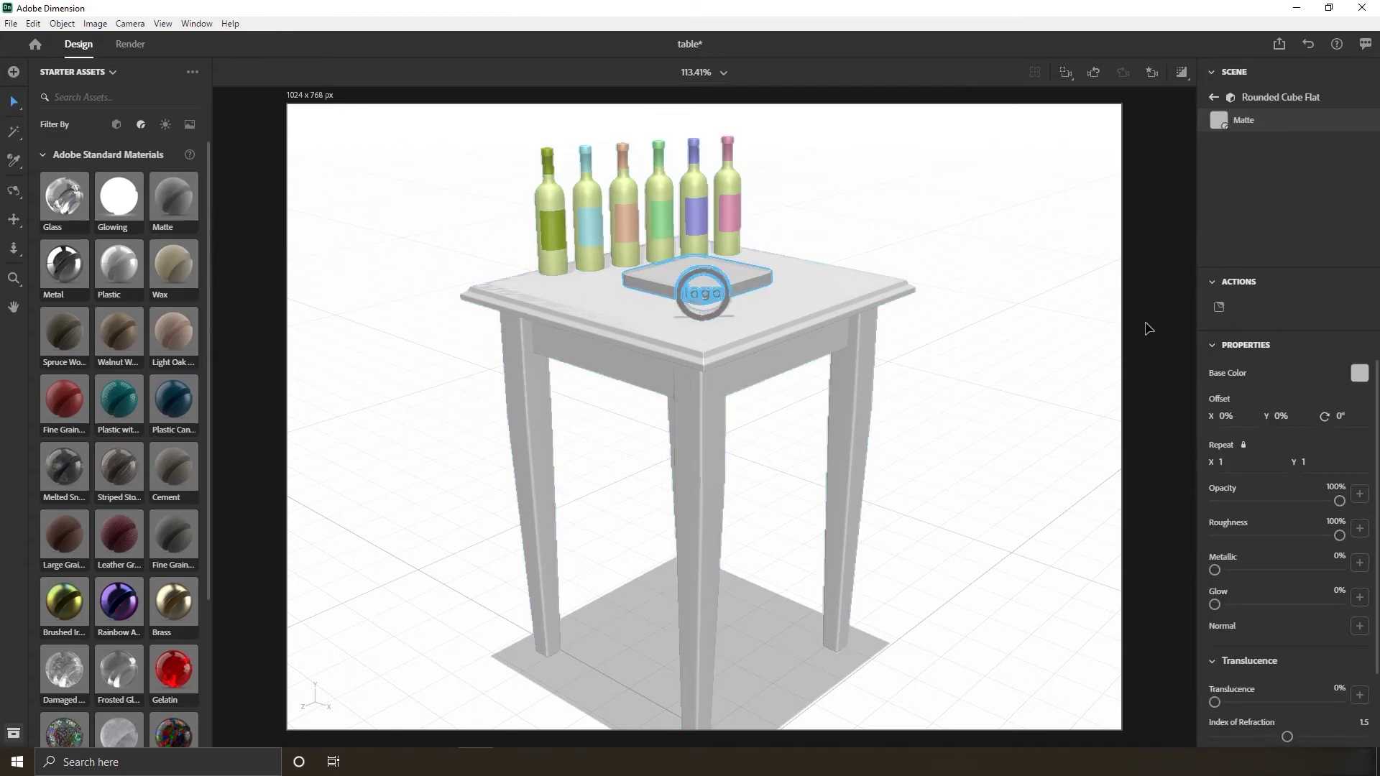
left_click(1359, 374)
left_click_drag(1199, 459, 1185, 459)
left_click(1288, 355)
mouse_move(1288, 355)
left_mouse_down()
mouse_move(1293, 299)
mouse_move(1308, 370)
left_mouse_up()
left_click_drag(1252, 460, 1284, 342)
left_click(1152, 211)
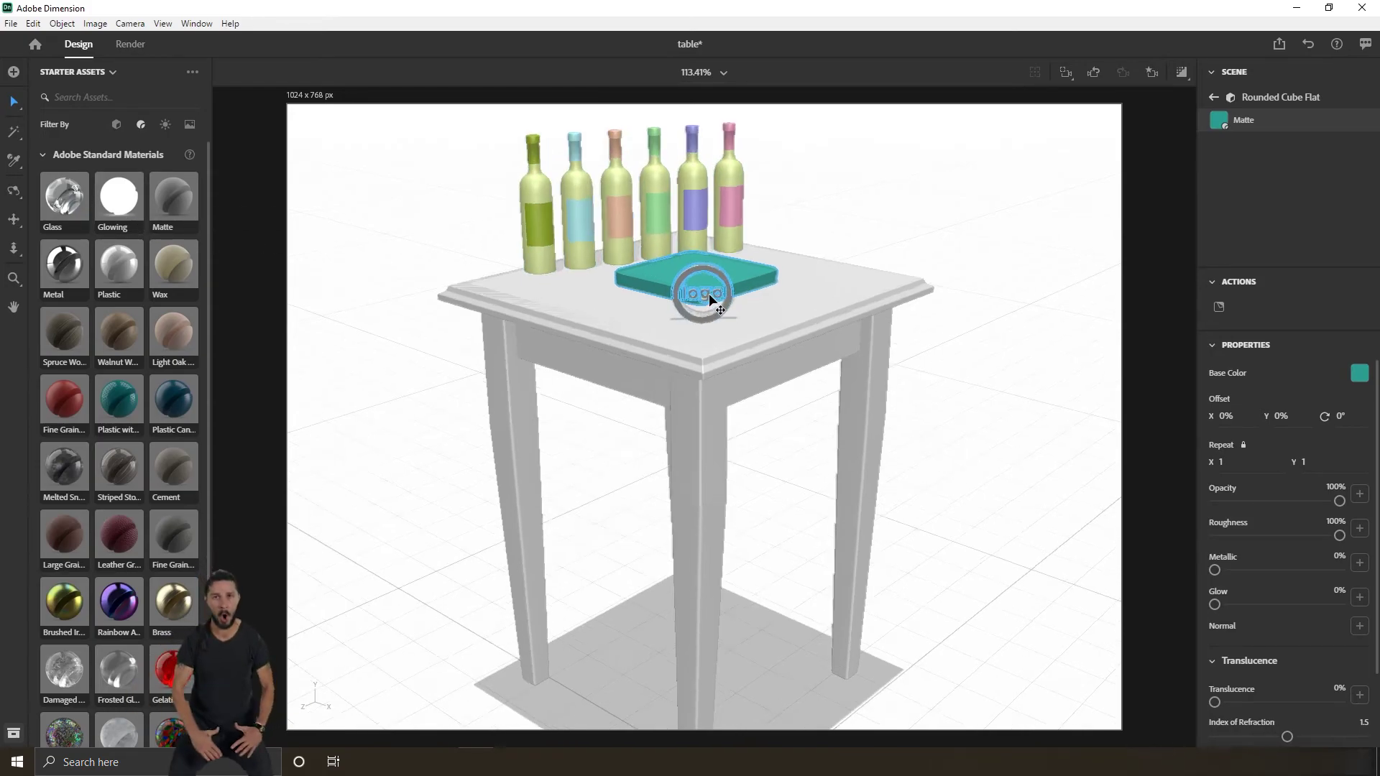
Apply the Glowing material to the 3D logo's front face and set its base color to the recently used teal
scroll(708, 293, "up", 10)
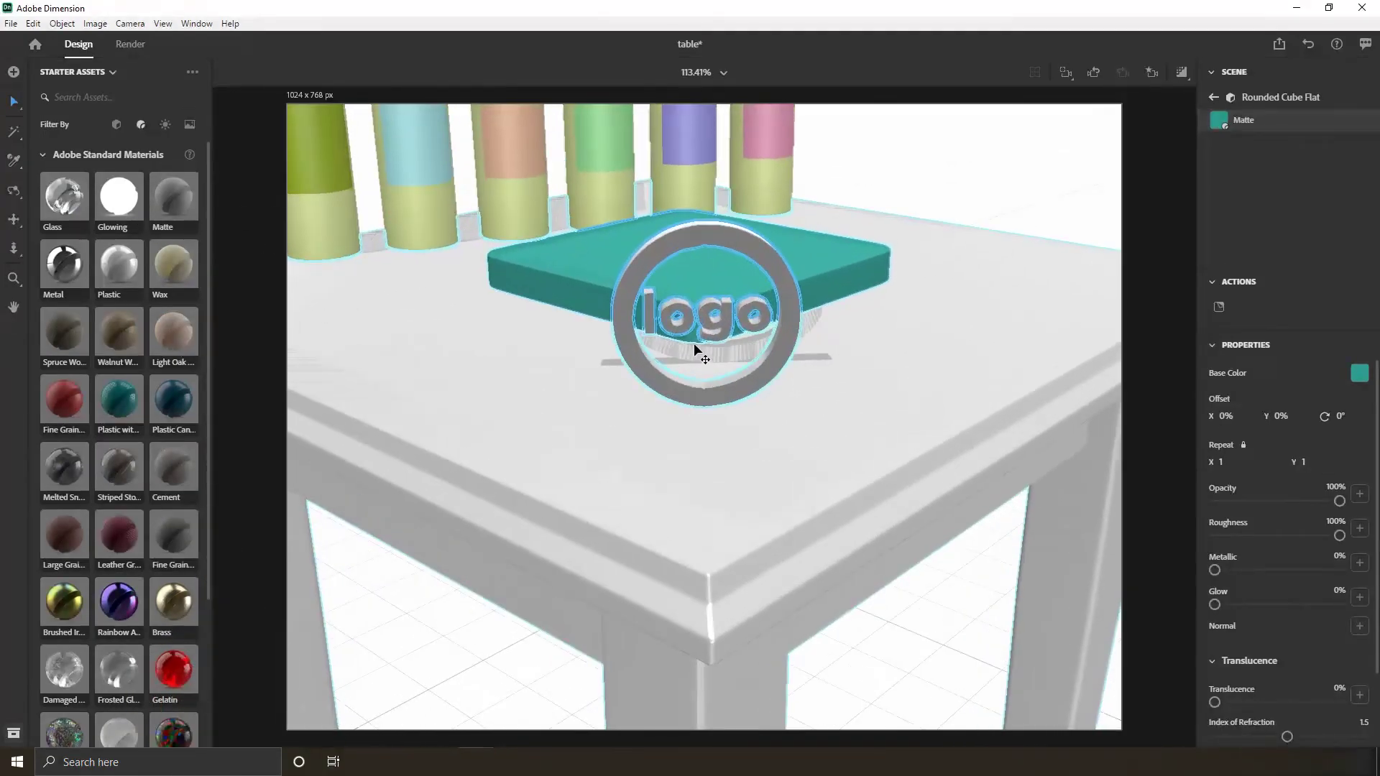
scroll(694, 350, "up", 3)
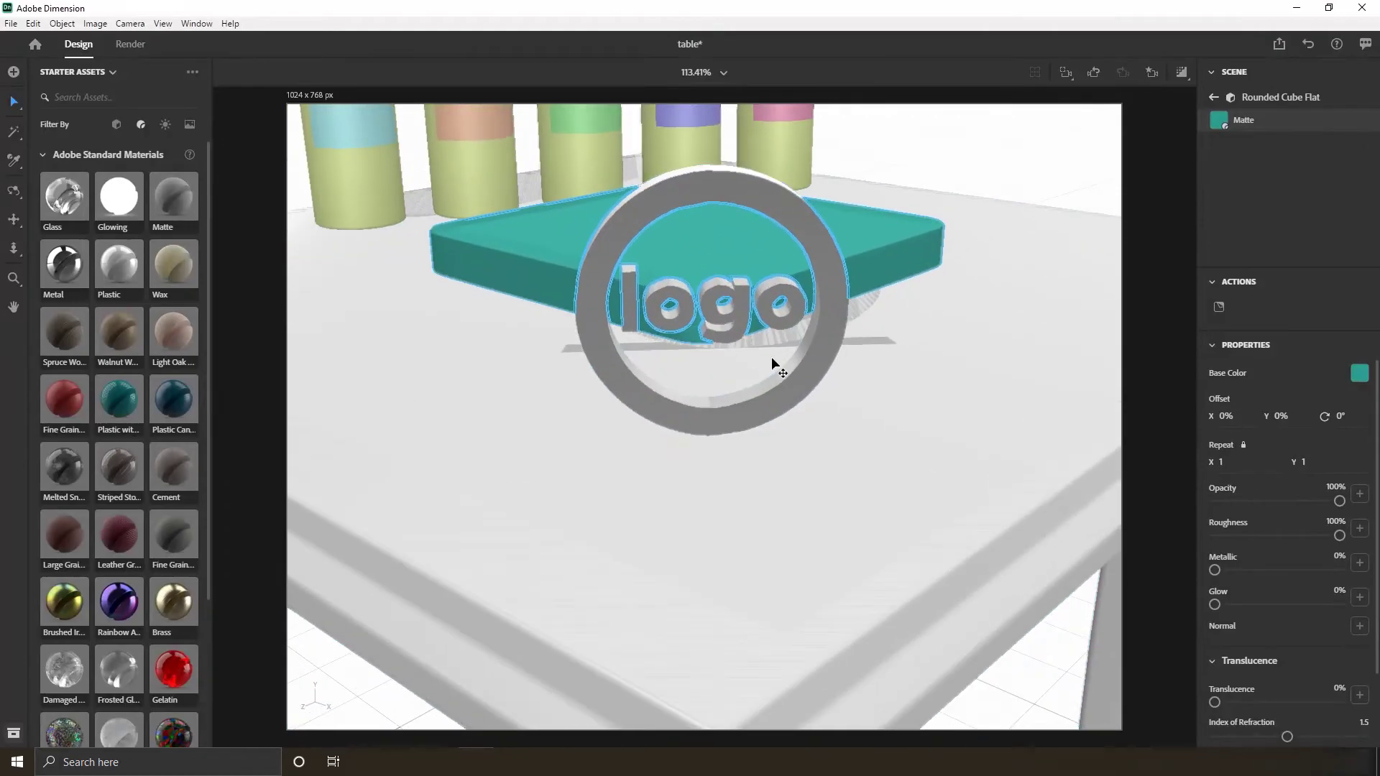
left_click(989, 425)
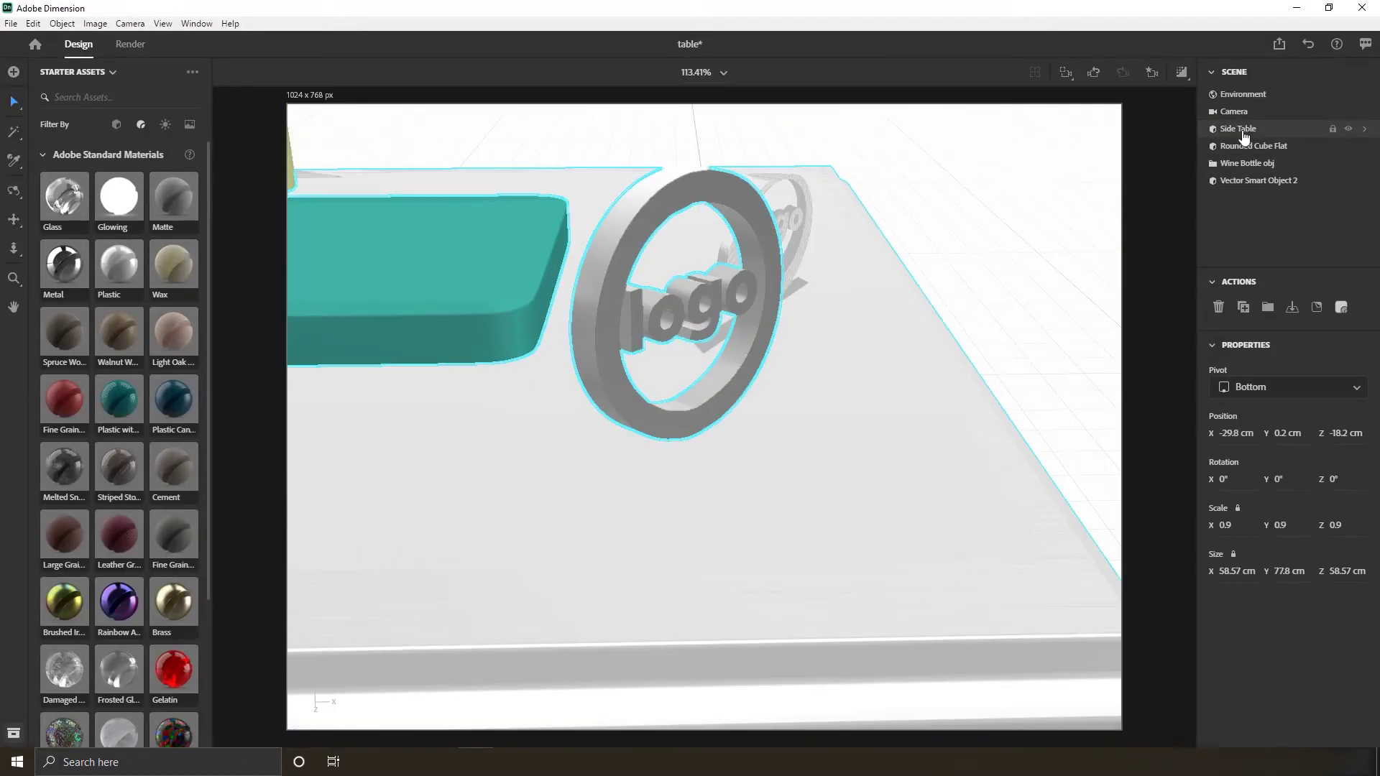
double_click(668, 317)
left_click(1359, 373)
left_click(124, 203)
left_click(1359, 372)
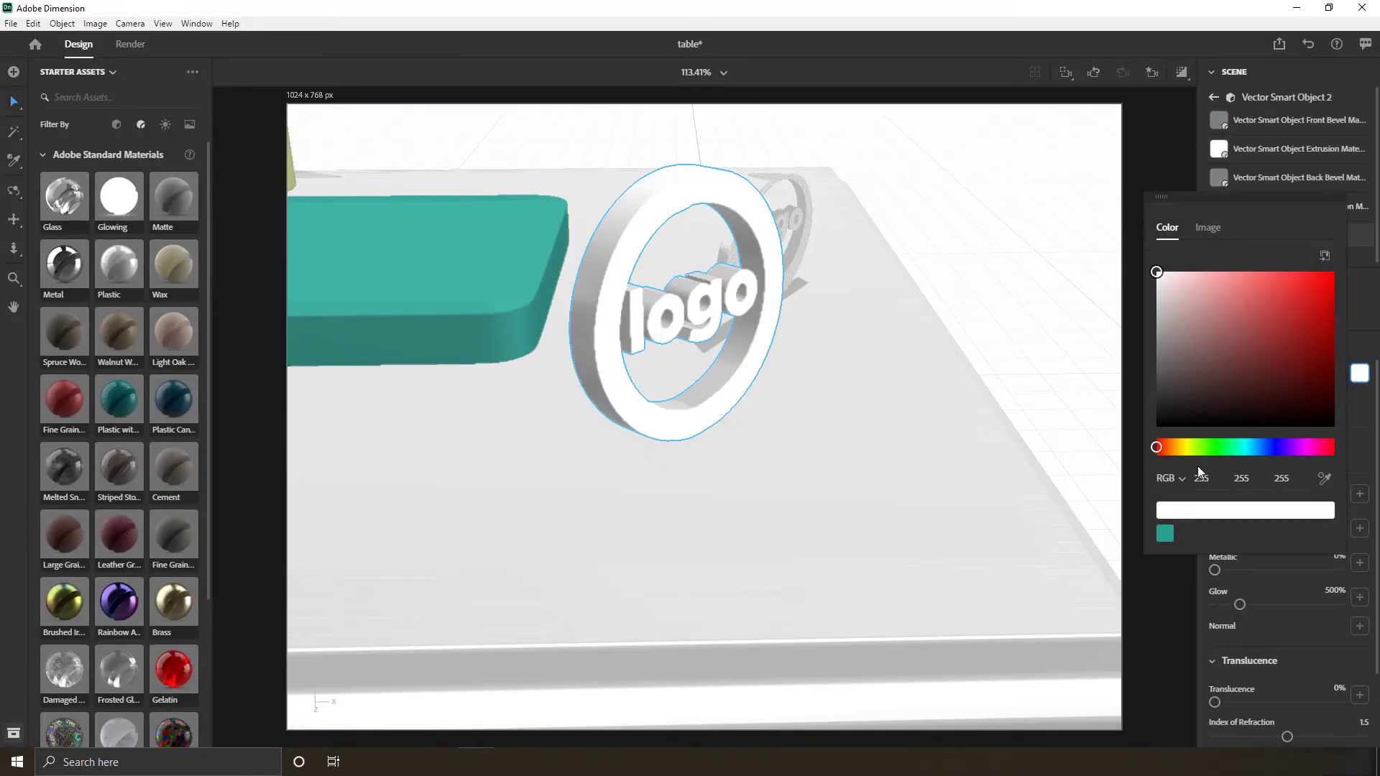
left_click(1164, 533)
Apply the Glowing material to the logo's remaining surfaces, including its extrusion and front and back bevels
left_click(1235, 211)
left_click(119, 203)
left_click(1280, 177)
left_click(119, 202)
left_click(1280, 149)
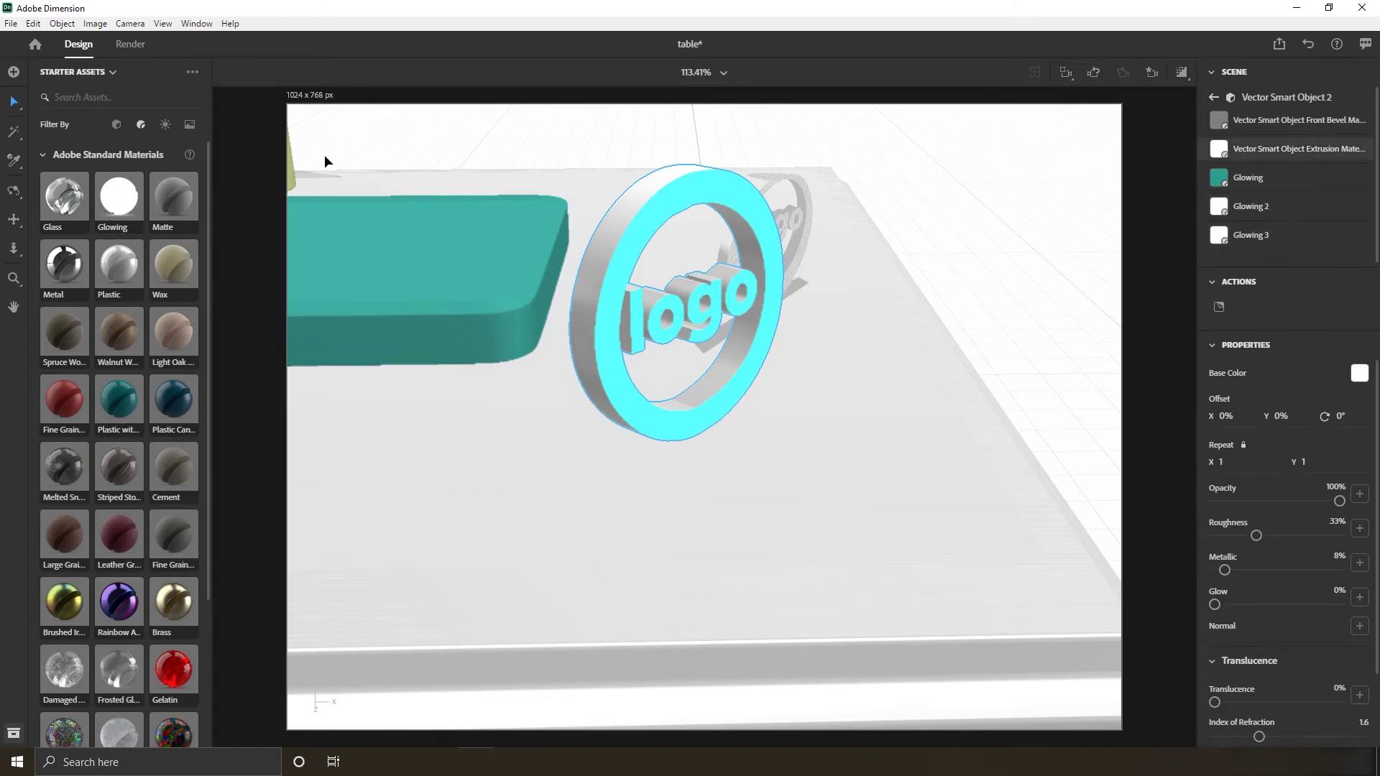
left_click(119, 202)
left_click(1280, 120)
left_click(118, 198)
Collapse the Adobe Standard Materials group and show the Substance Materials as a list
right_click_drag(899, 302, 726, 302)
scroll(726, 321, "down", 4)
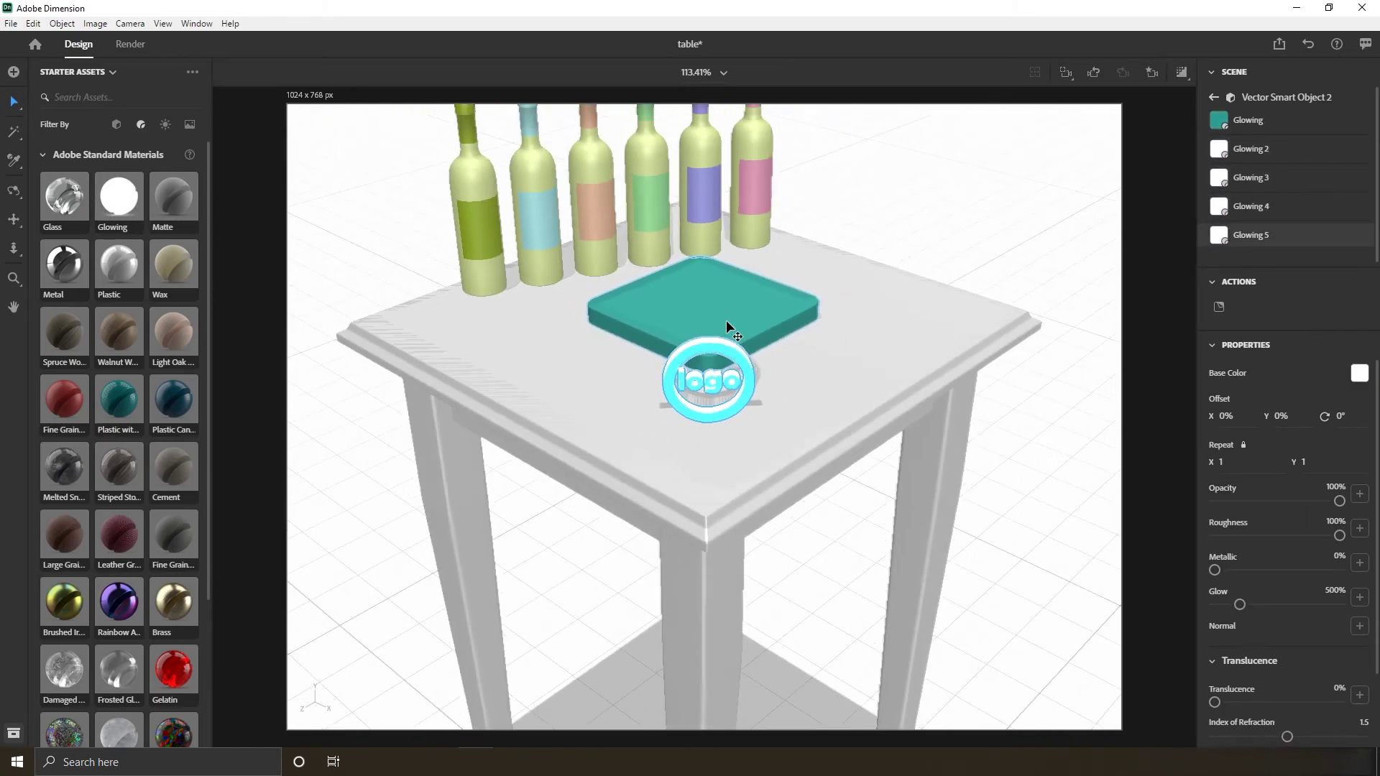
left_click(44, 158)
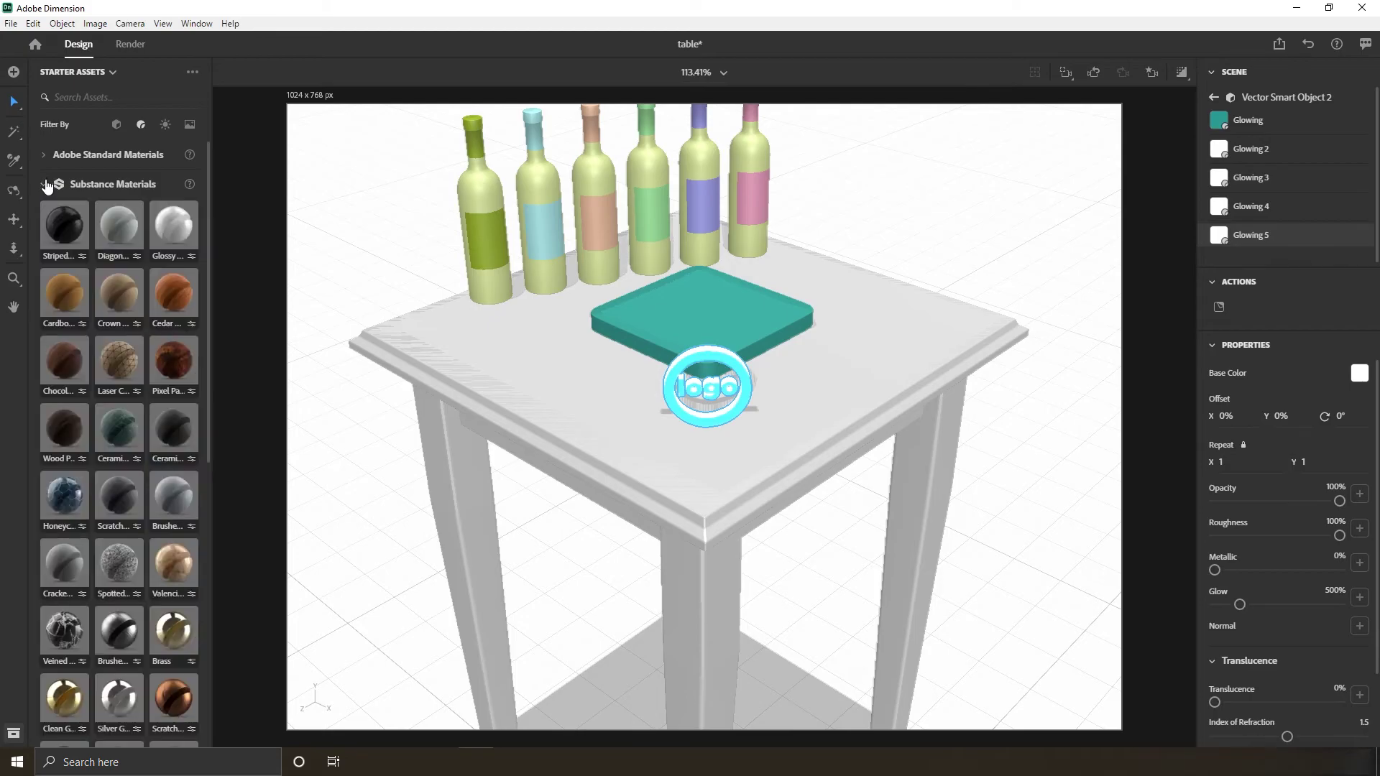
scroll(85, 215, "down", 3)
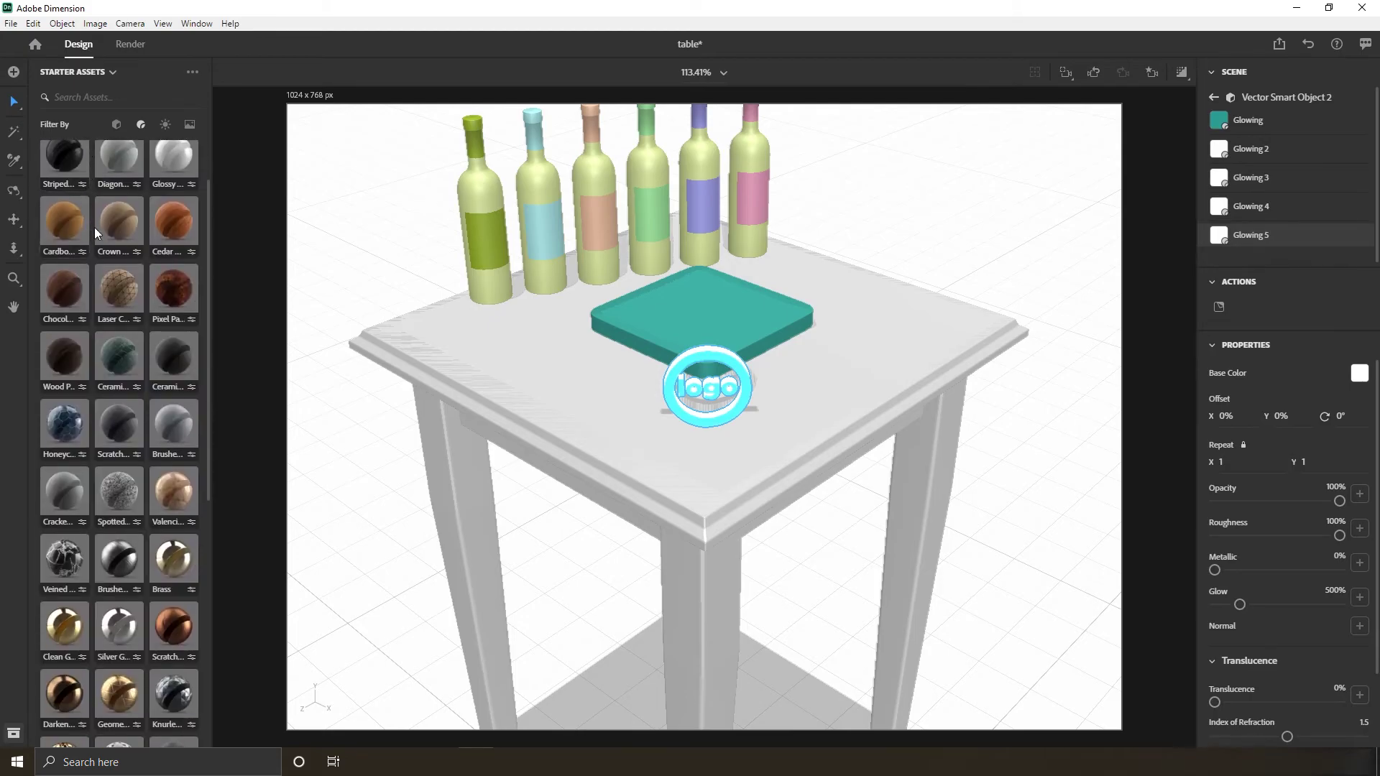
left_click(192, 99)
scroll(134, 273, "up", 2)
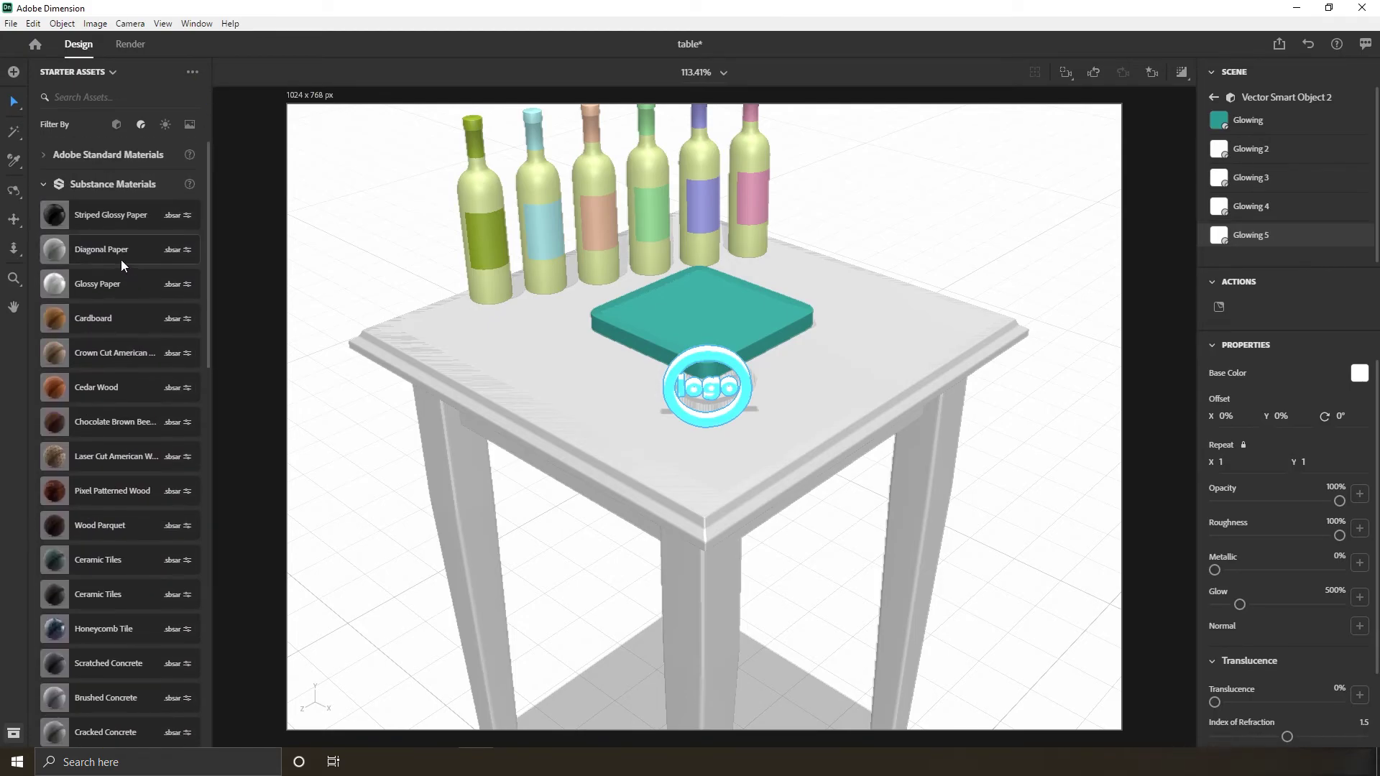
Apply the Valencia Marble substance material to the rounded flat cube on the table
scroll(121, 260, "down", 5)
scroll(121, 260, "down", 3)
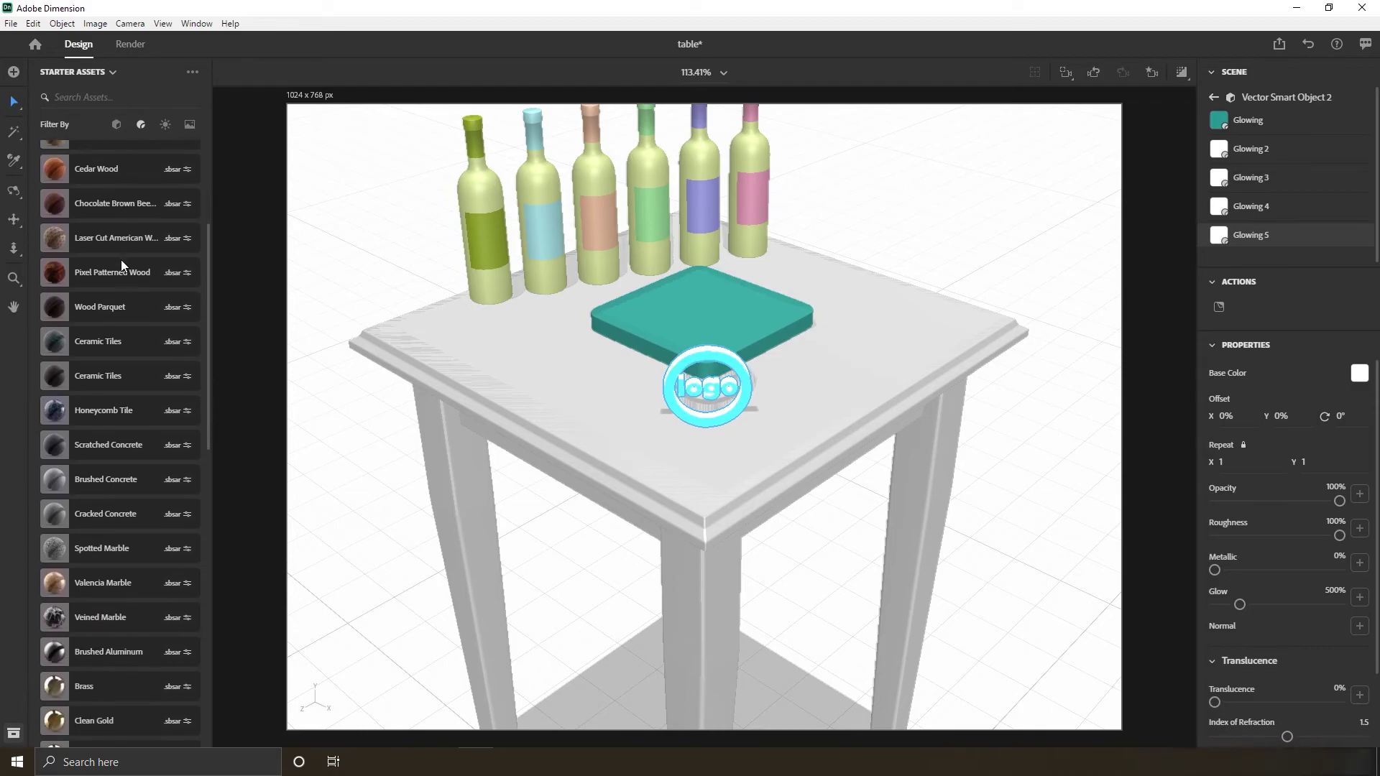
left_click_drag(102, 520, 660, 320)
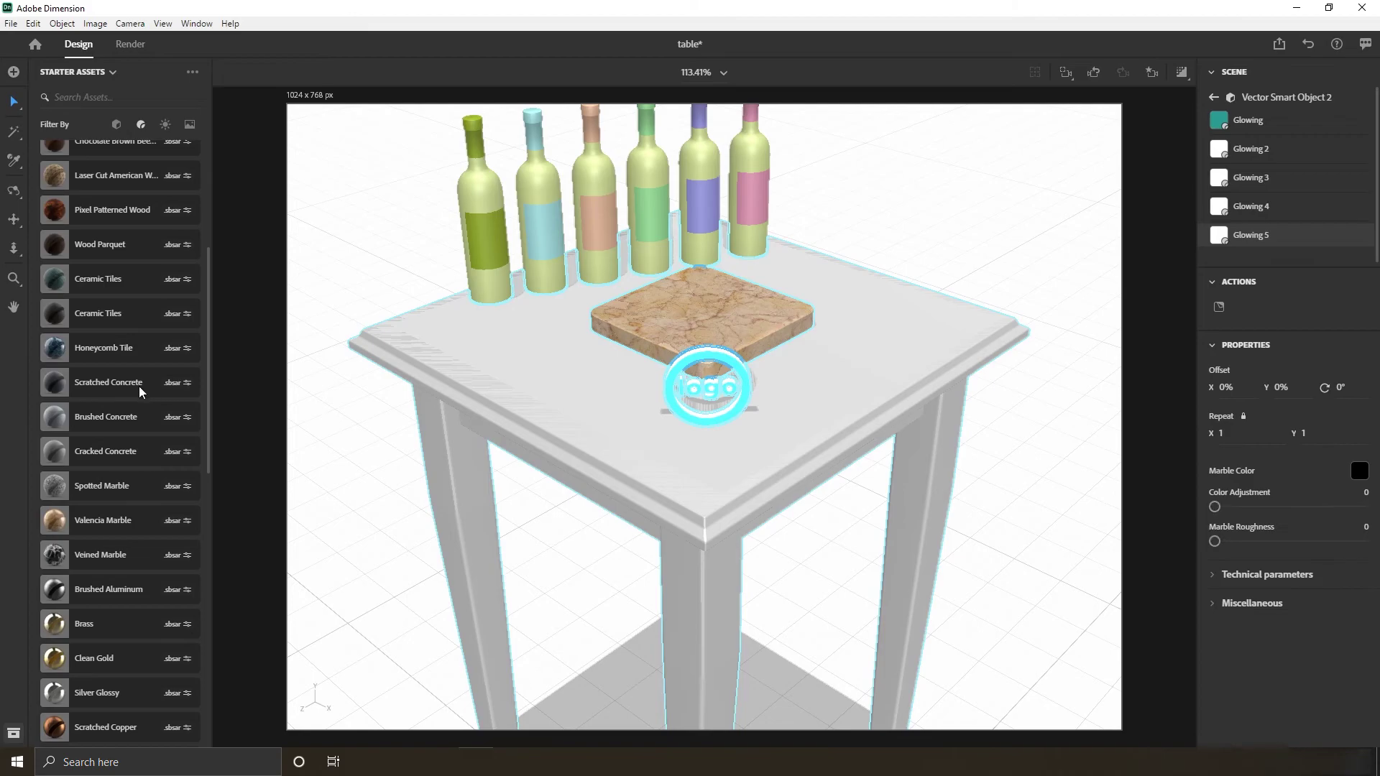
Apply the Cedar Wood substance material to the side table
scroll(115, 389, "up", 3)
scroll(115, 389, "up", 3)
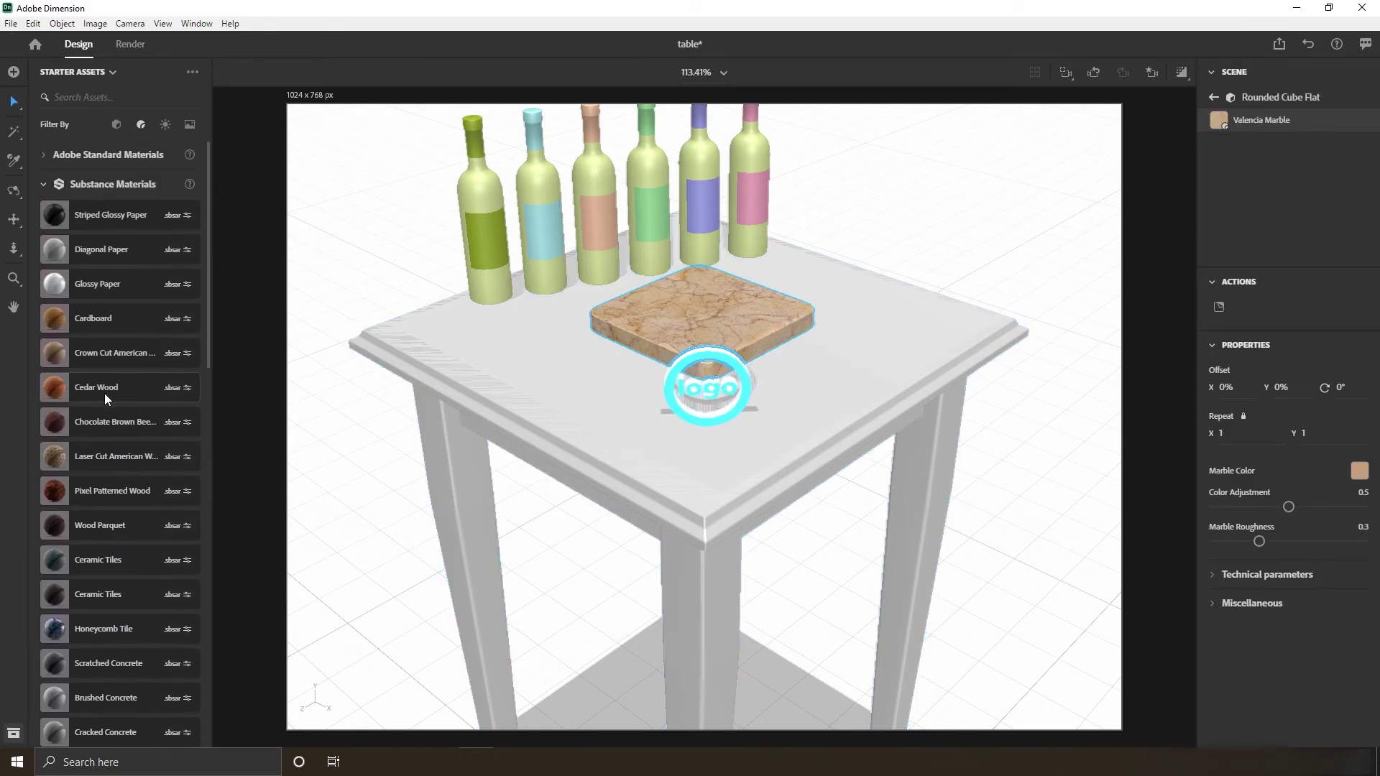
left_click_drag(105, 394, 445, 368)
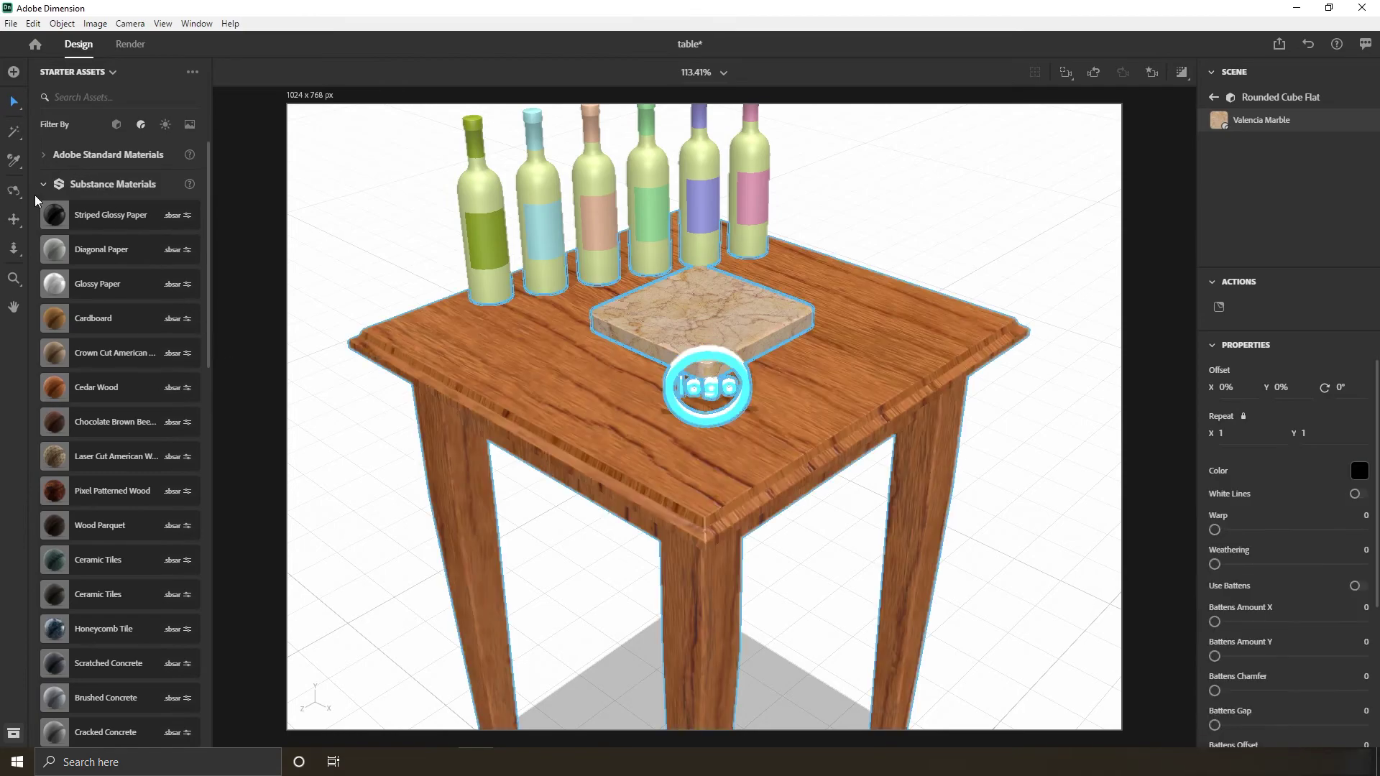
Apply the Plastic standard material to the glass of the green-, orange- and purple-labelled bottles and sample it onto the light-blue-labelled bottle
left_click(44, 155)
left_click_drag(101, 323, 698, 198)
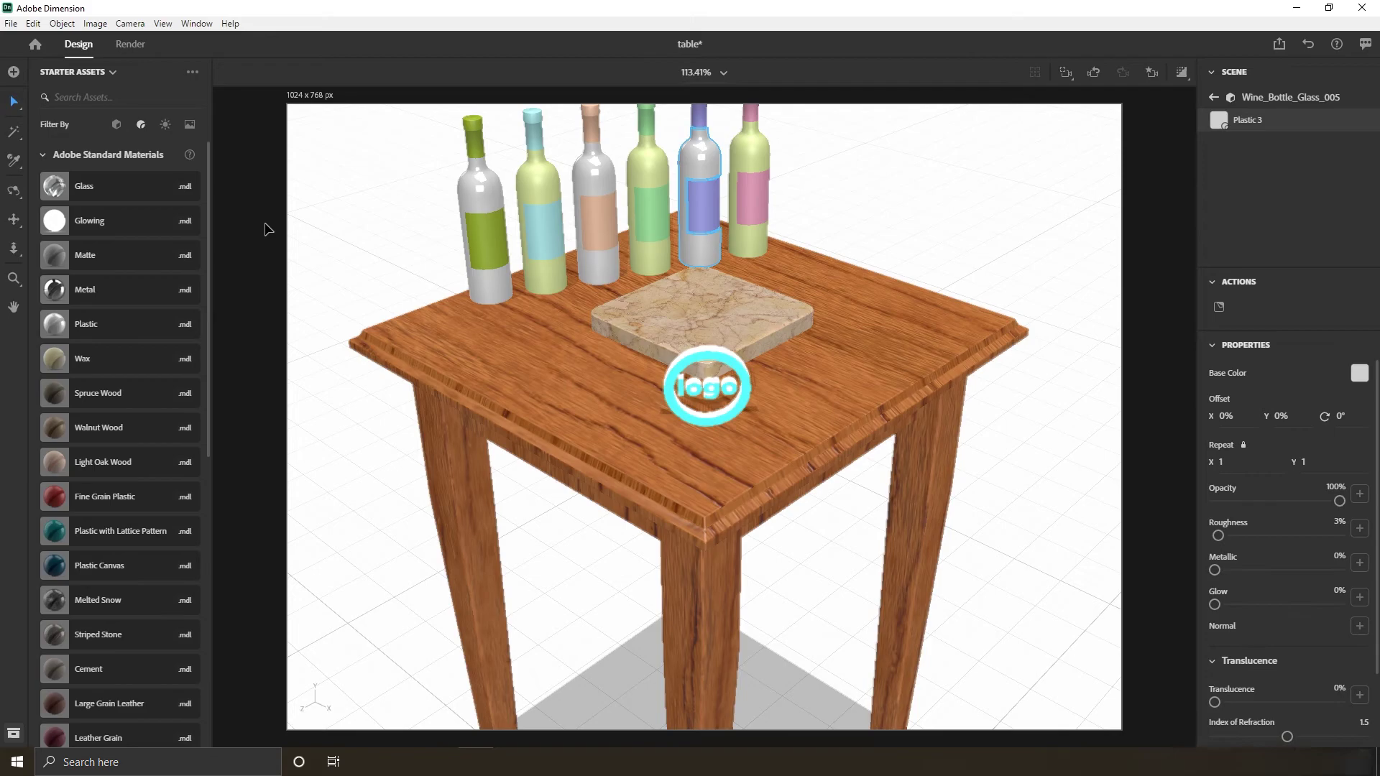
left_click(14, 161)
left_click(694, 162)
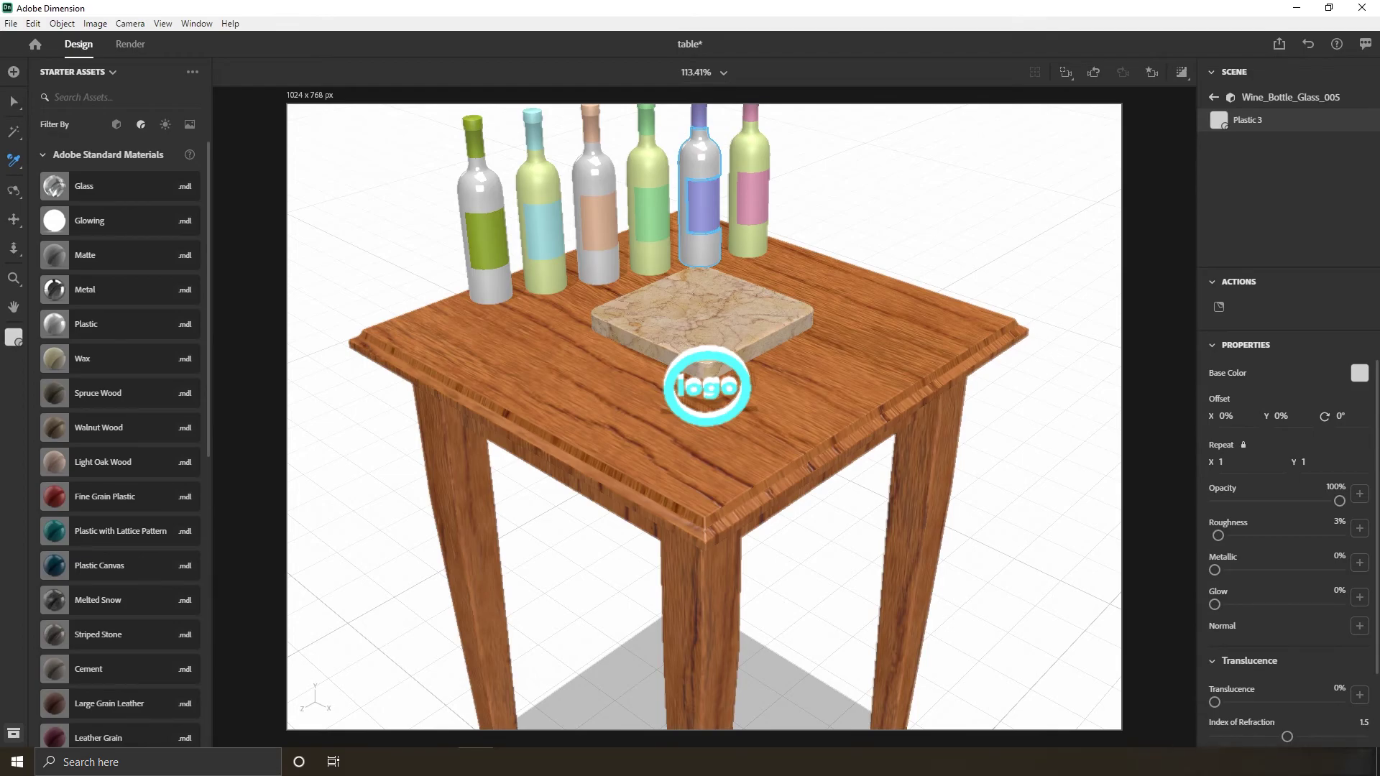
left_click(531, 168)
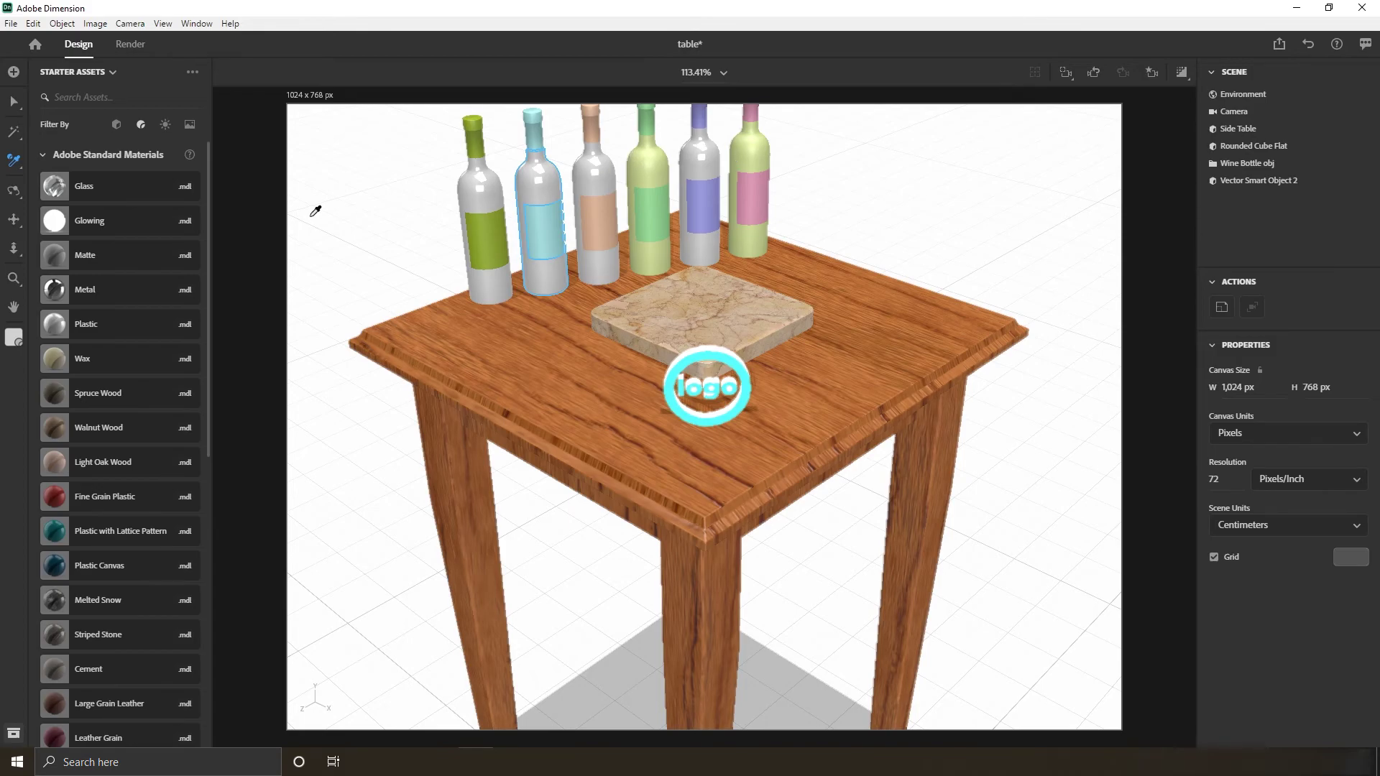
key("v")
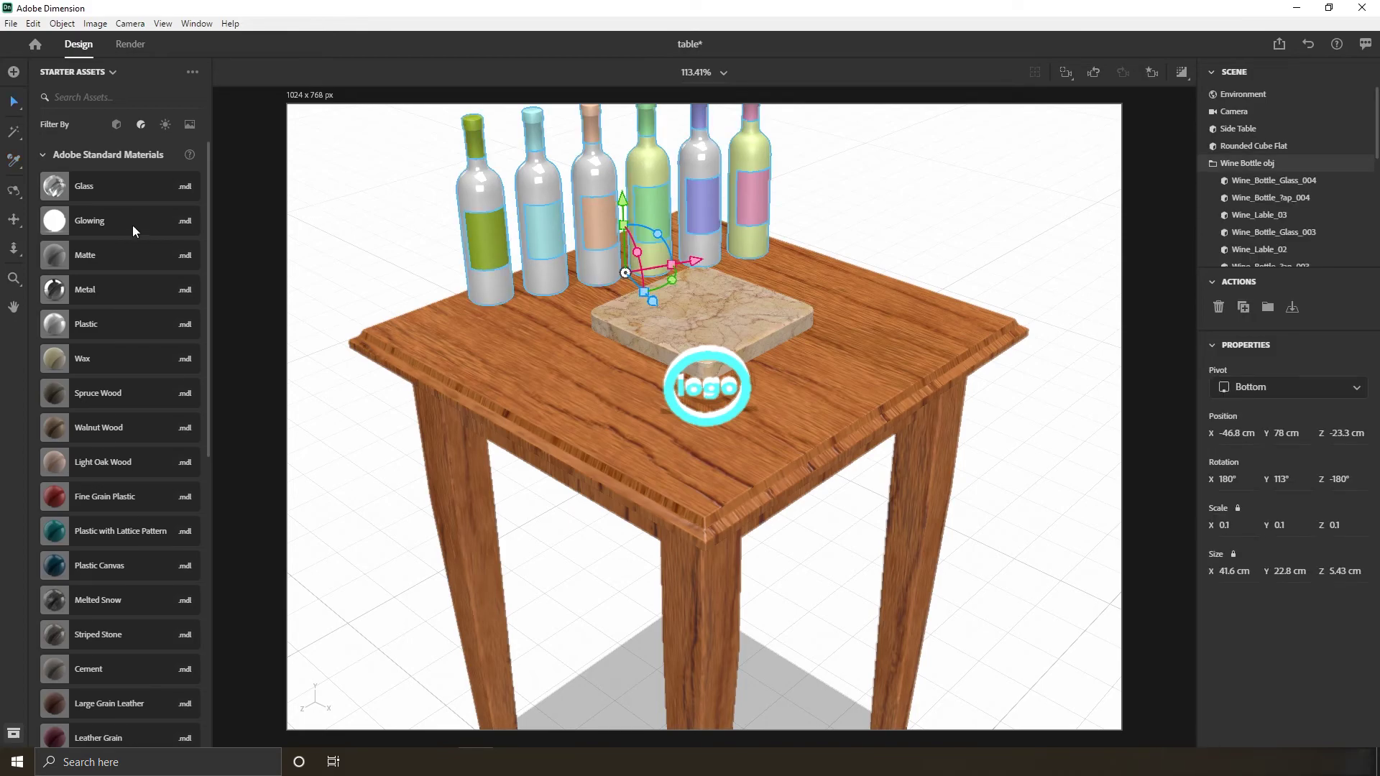
left_click(365, 205)
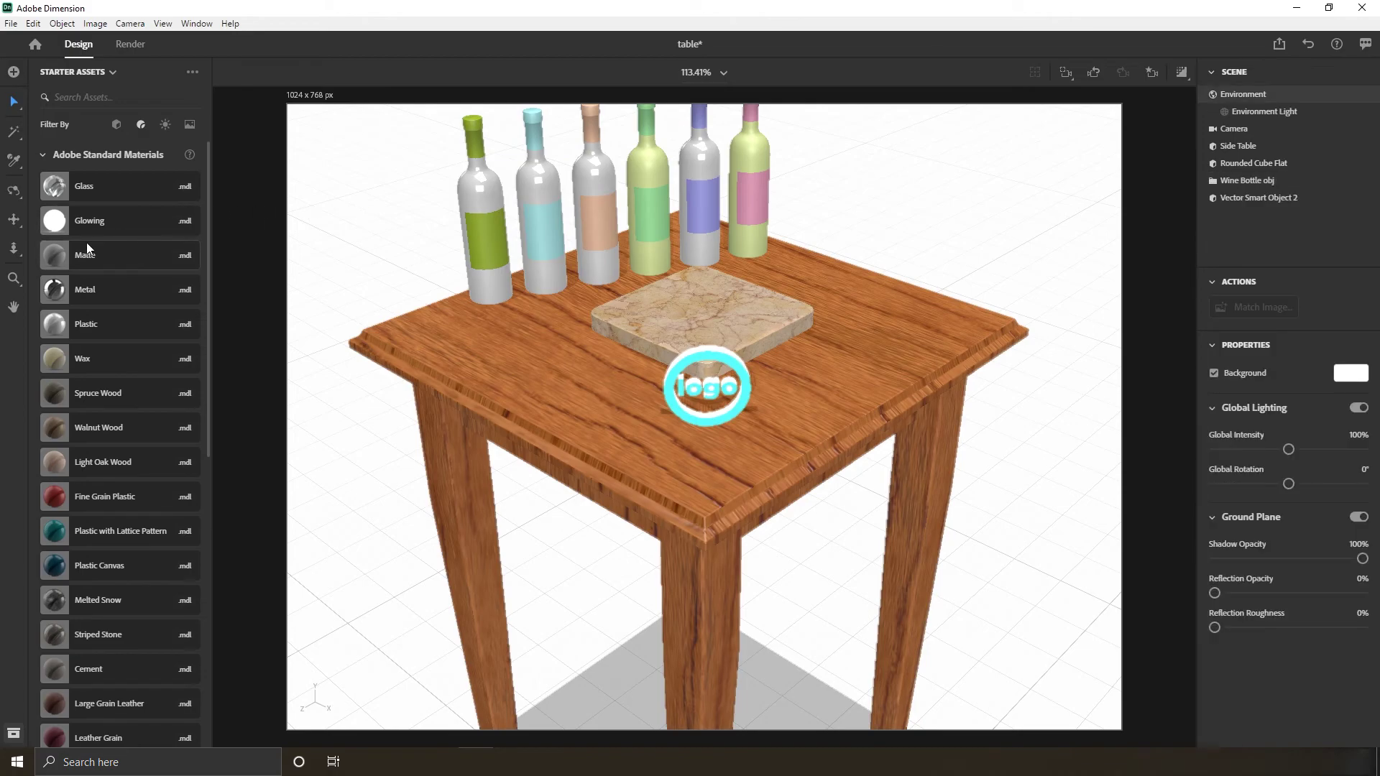
Apply Plastic Canvas, Plastic with Lattice Pattern and Fine Grain Plastic to the glass of the fourth, fifth and sixth bottles respectively
scroll(89, 394, "down", 1)
scroll(88, 394, "down", 1)
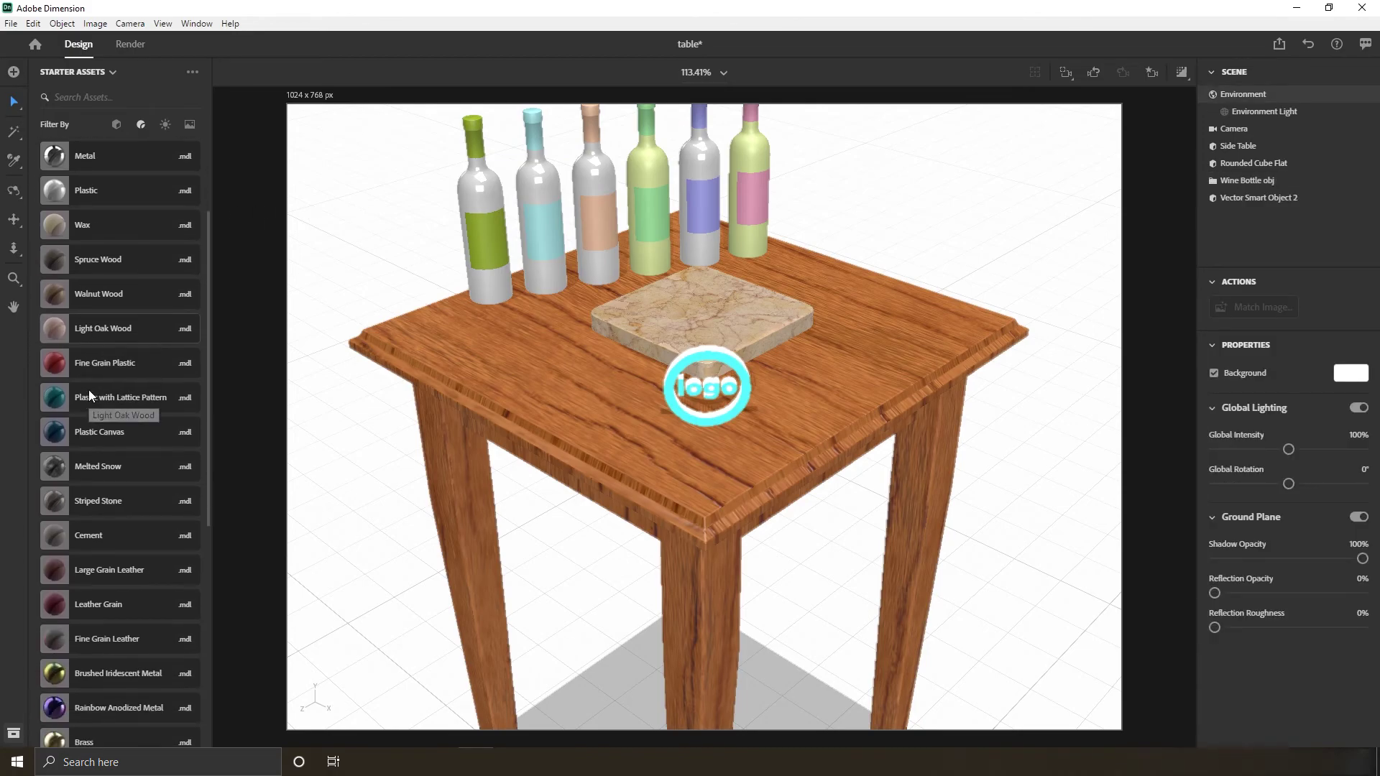
left_click_drag(105, 420, 648, 164)
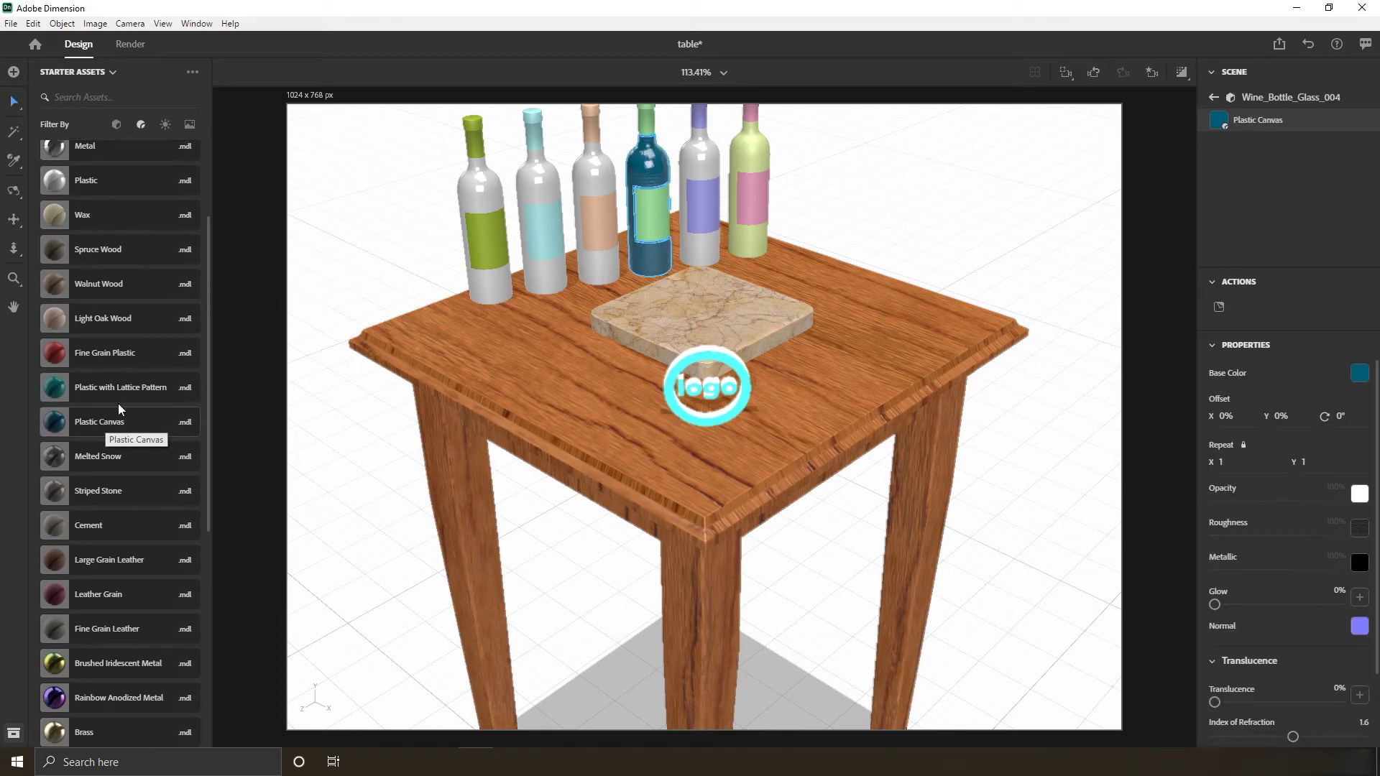
left_click_drag(108, 391, 701, 162)
left_click_drag(108, 355, 748, 185)
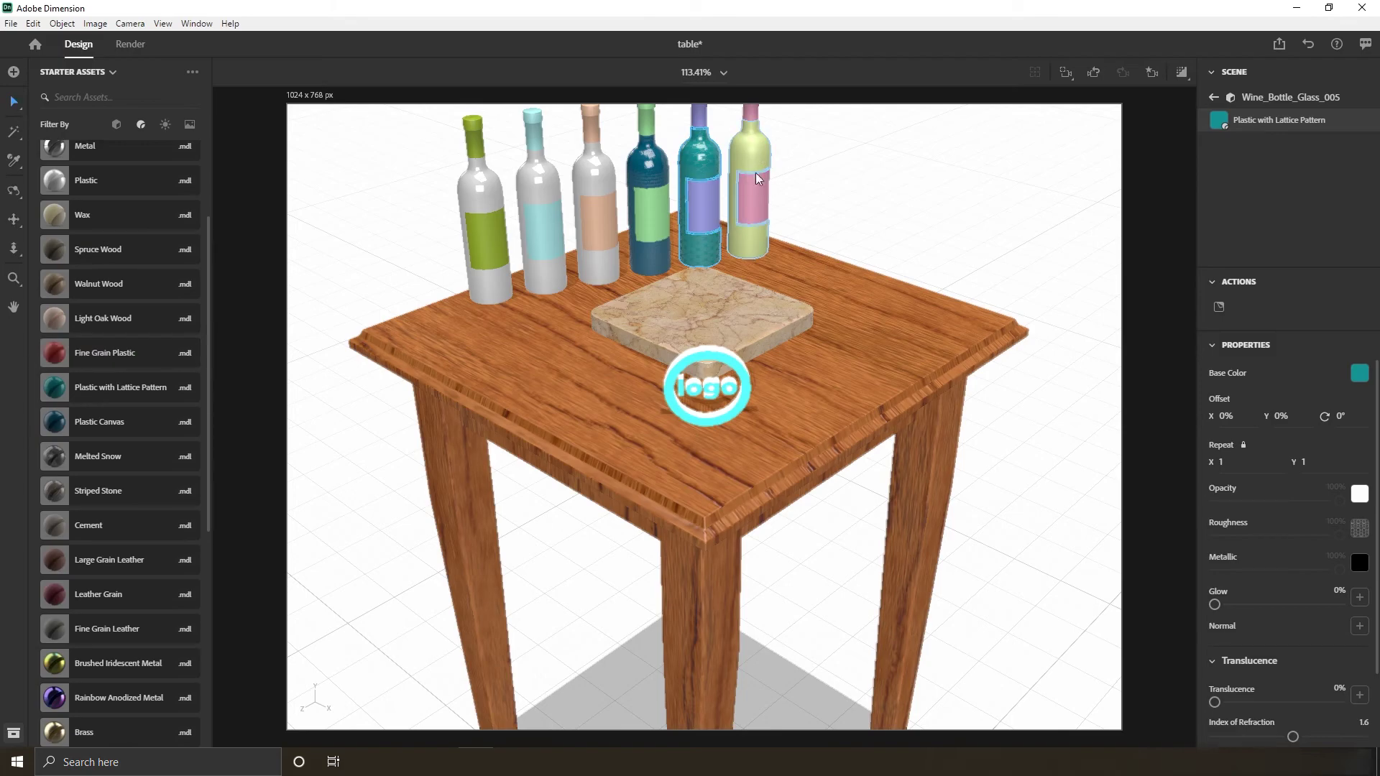
Restore the bookmarked camera view and check the render preview with its resolution set to Full
left_click(1153, 79)
left_click(860, 200)
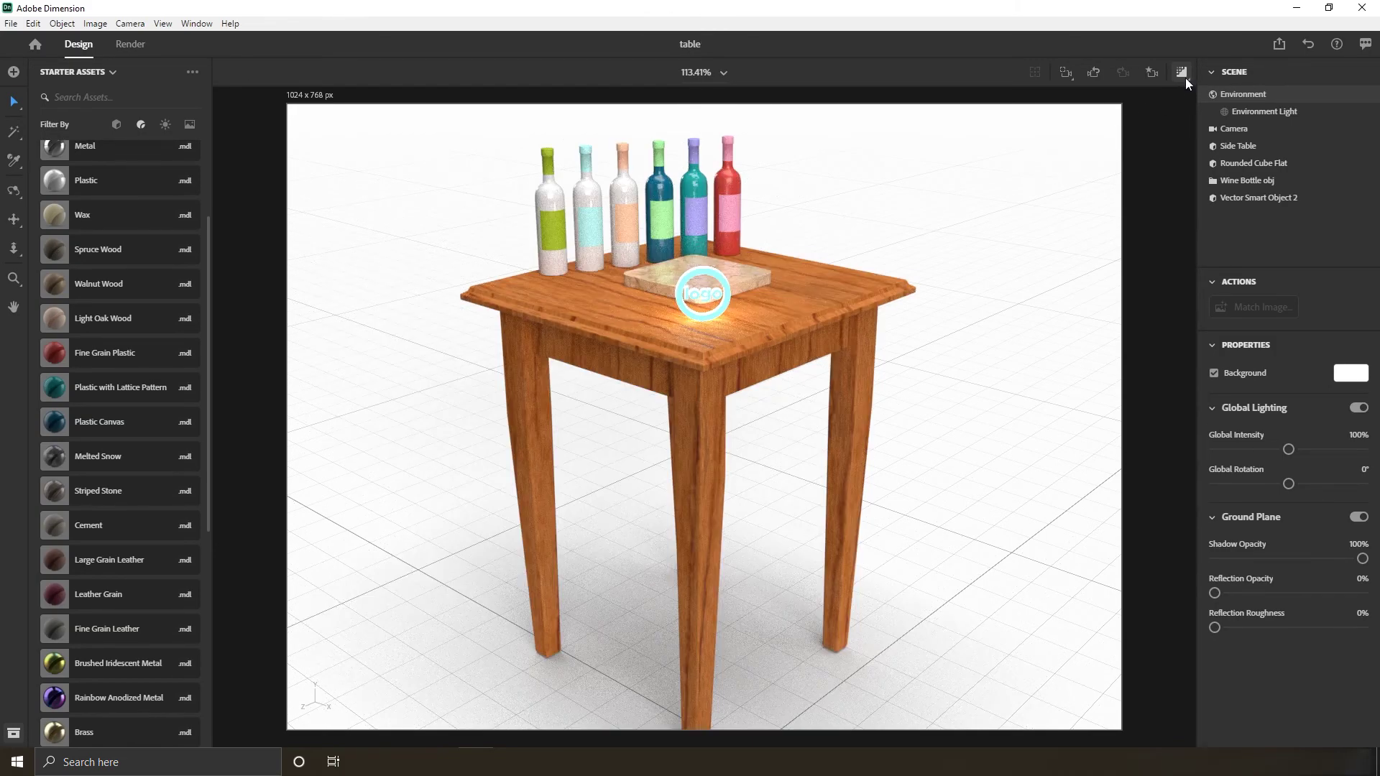
left_click(1182, 74)
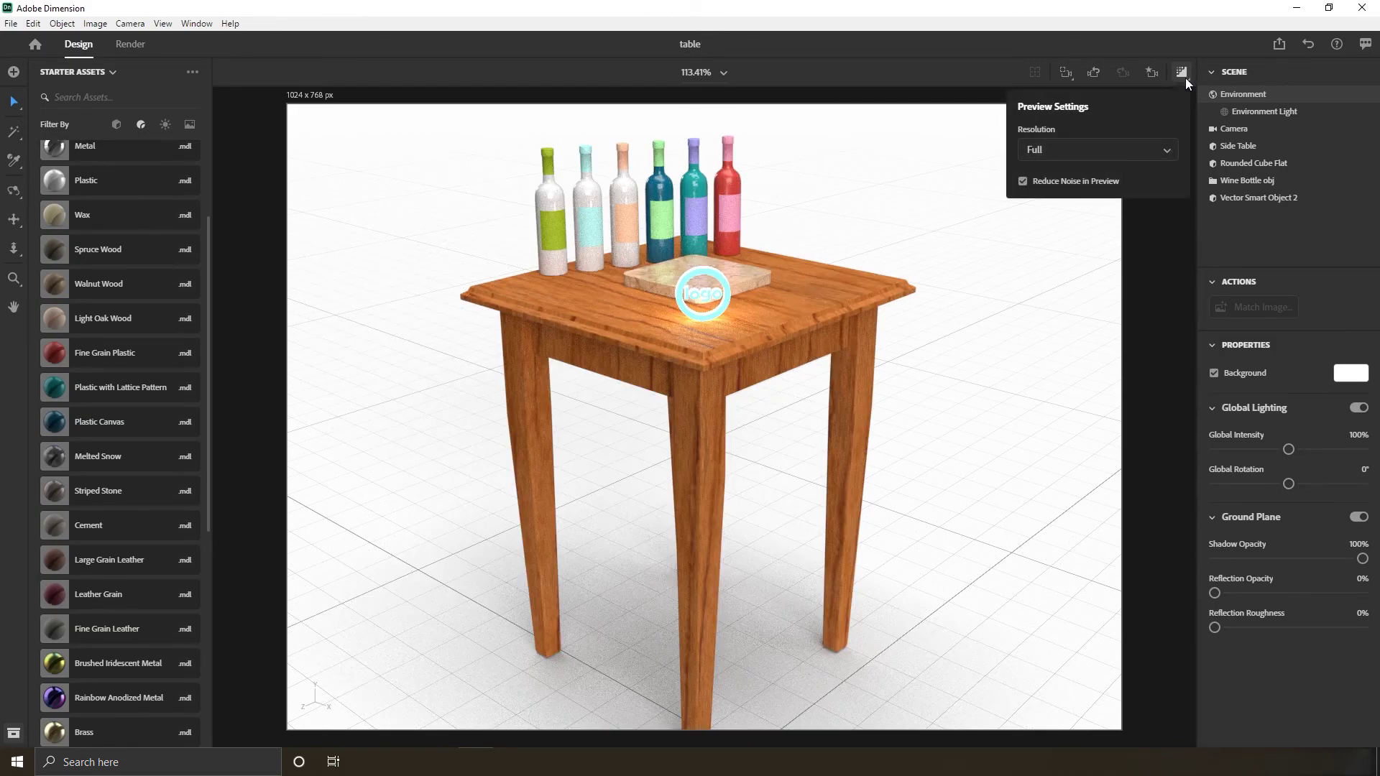
left_click(1071, 152)
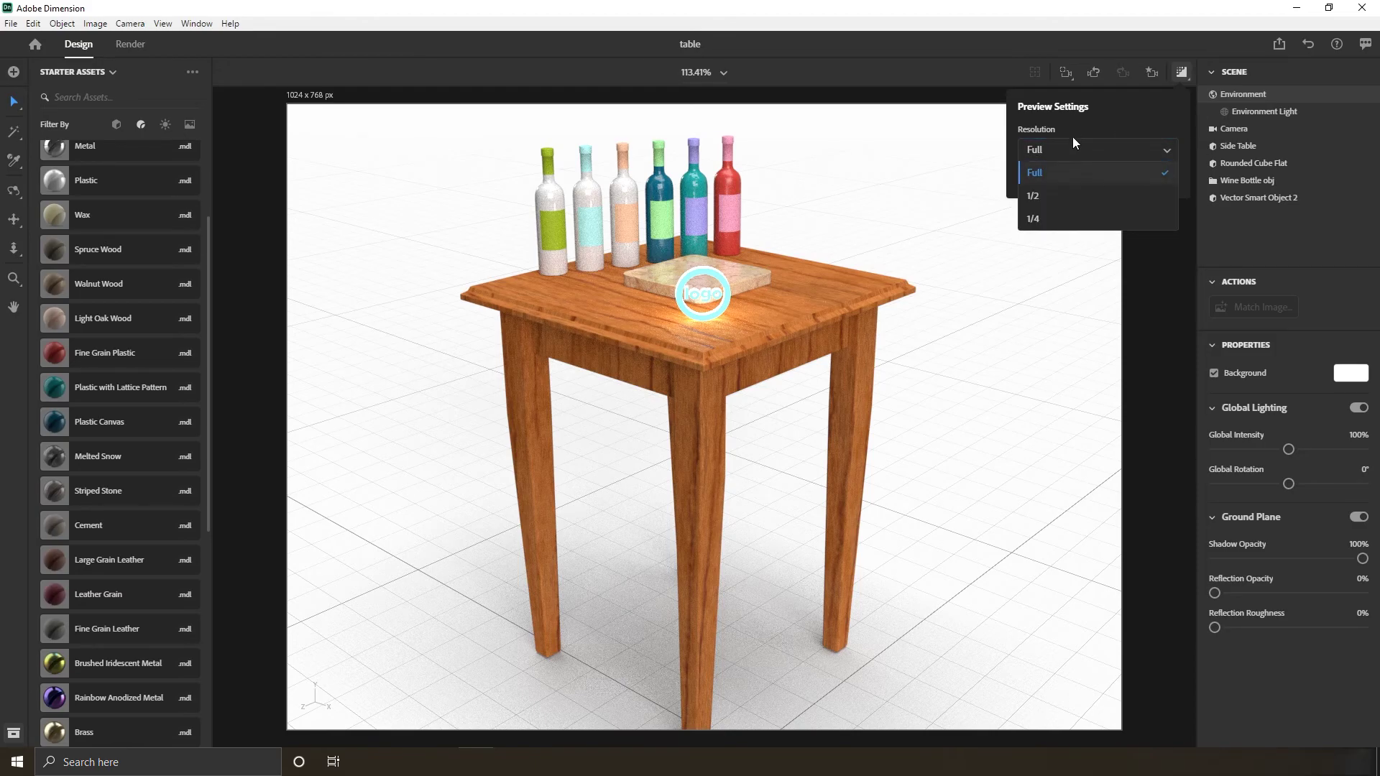
left_click(1049, 174)
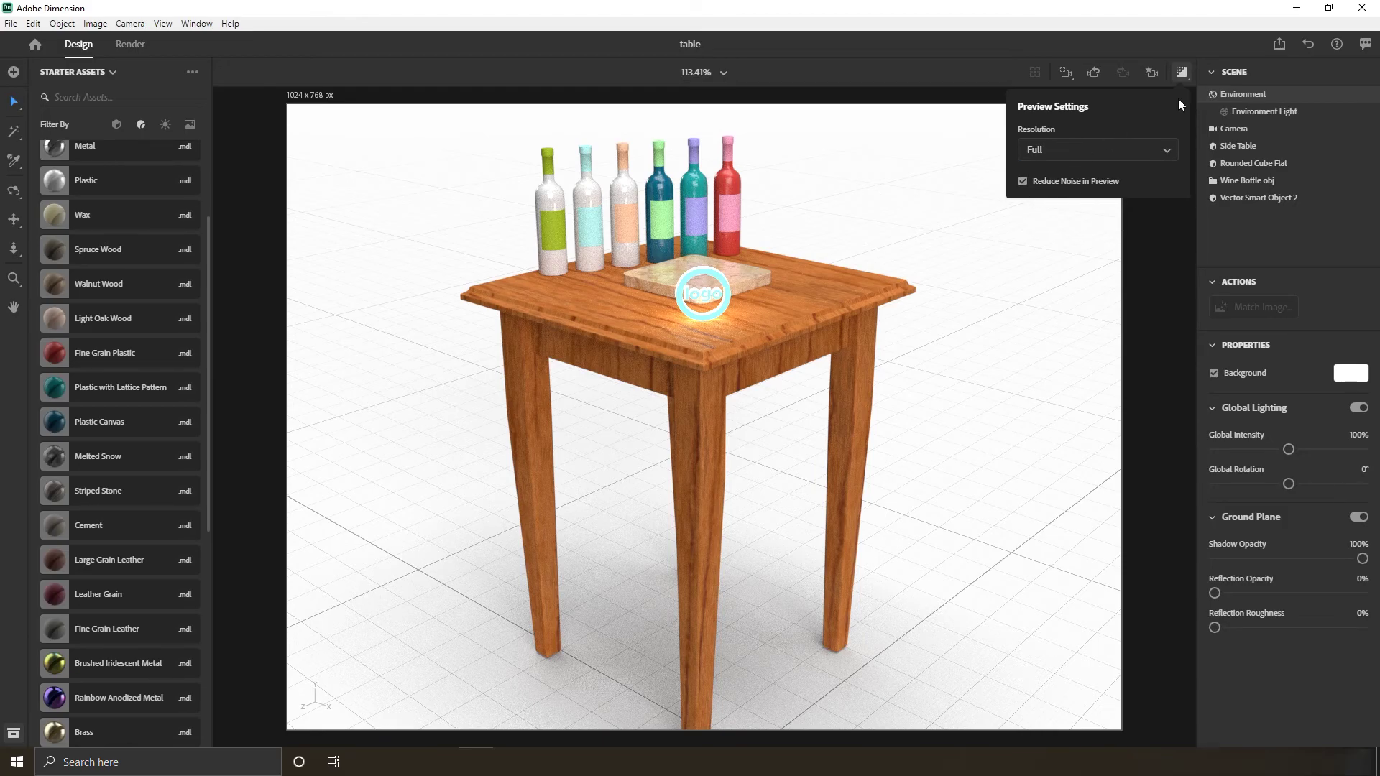
left_click(1182, 72)
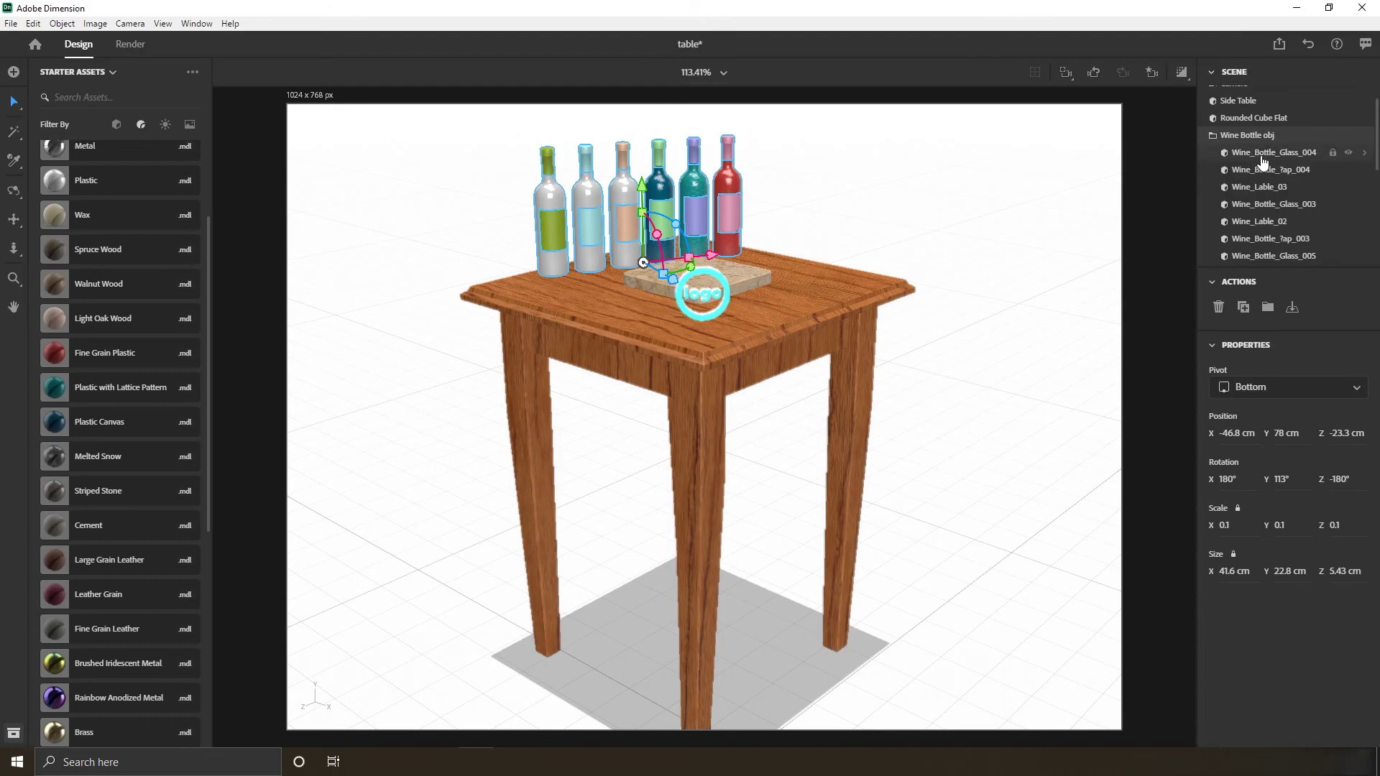
Open the base color image of the fourth bottle's Plastic Canvas material for editing in Photoshop
left_click(1262, 156)
left_click(1341, 307)
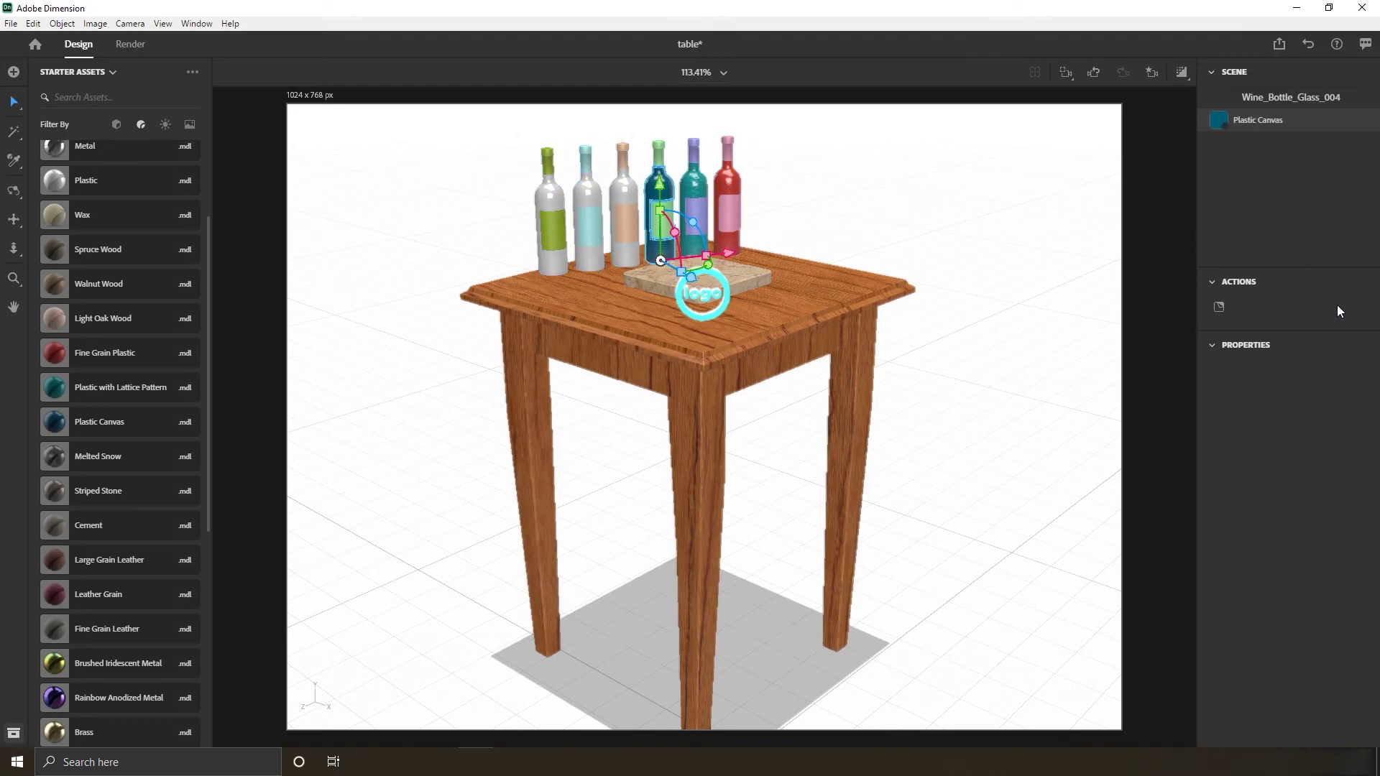
left_click(1360, 374)
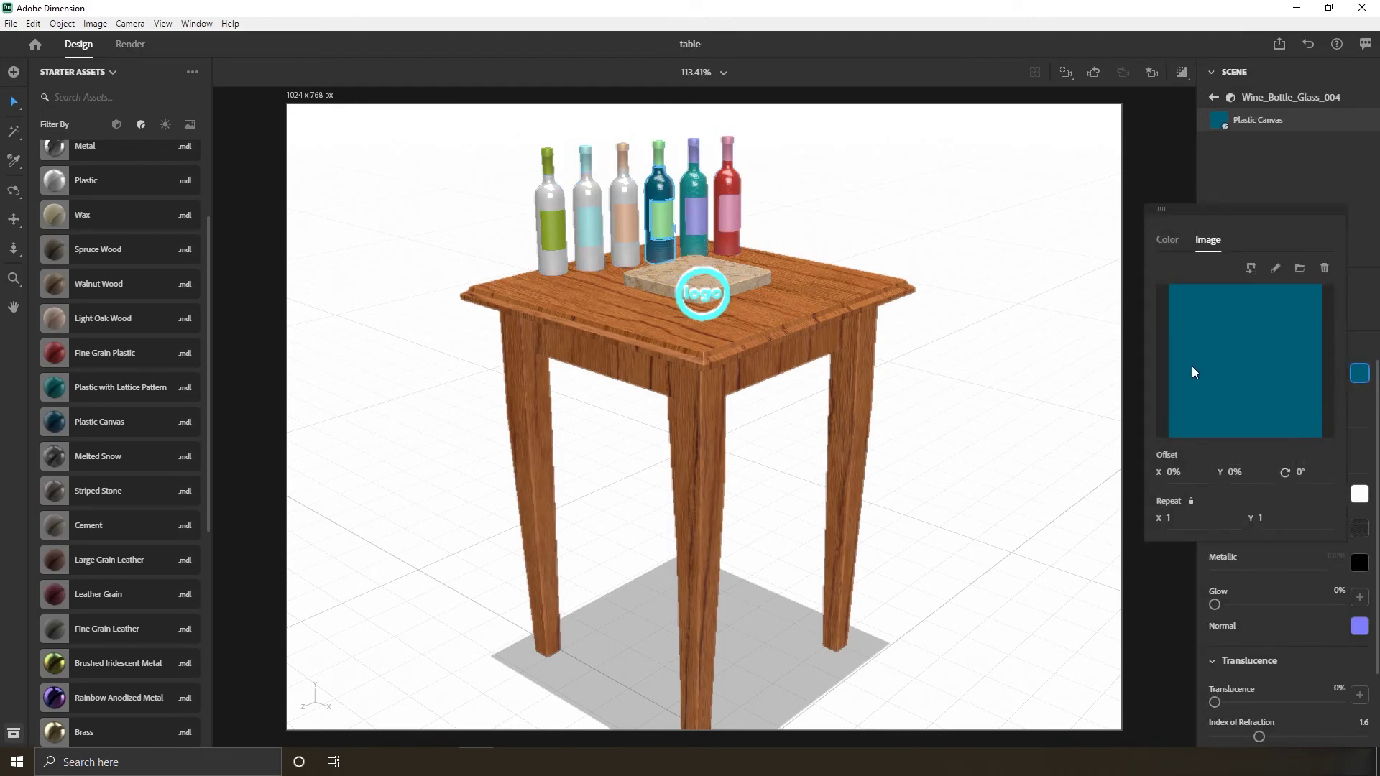
double_click(1247, 339)
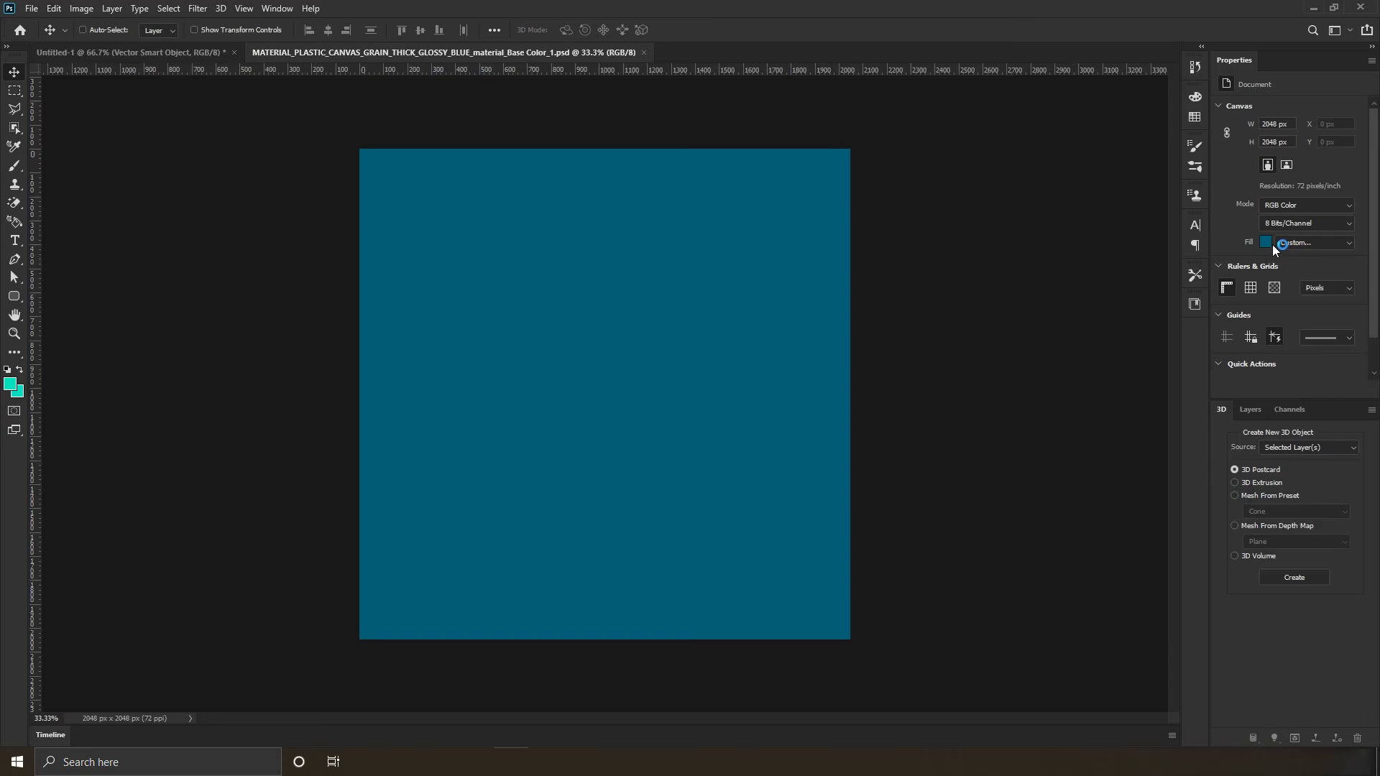
Fill the base color image with dark purple (470a43) using the Paint Bucket
left_click(11, 385)
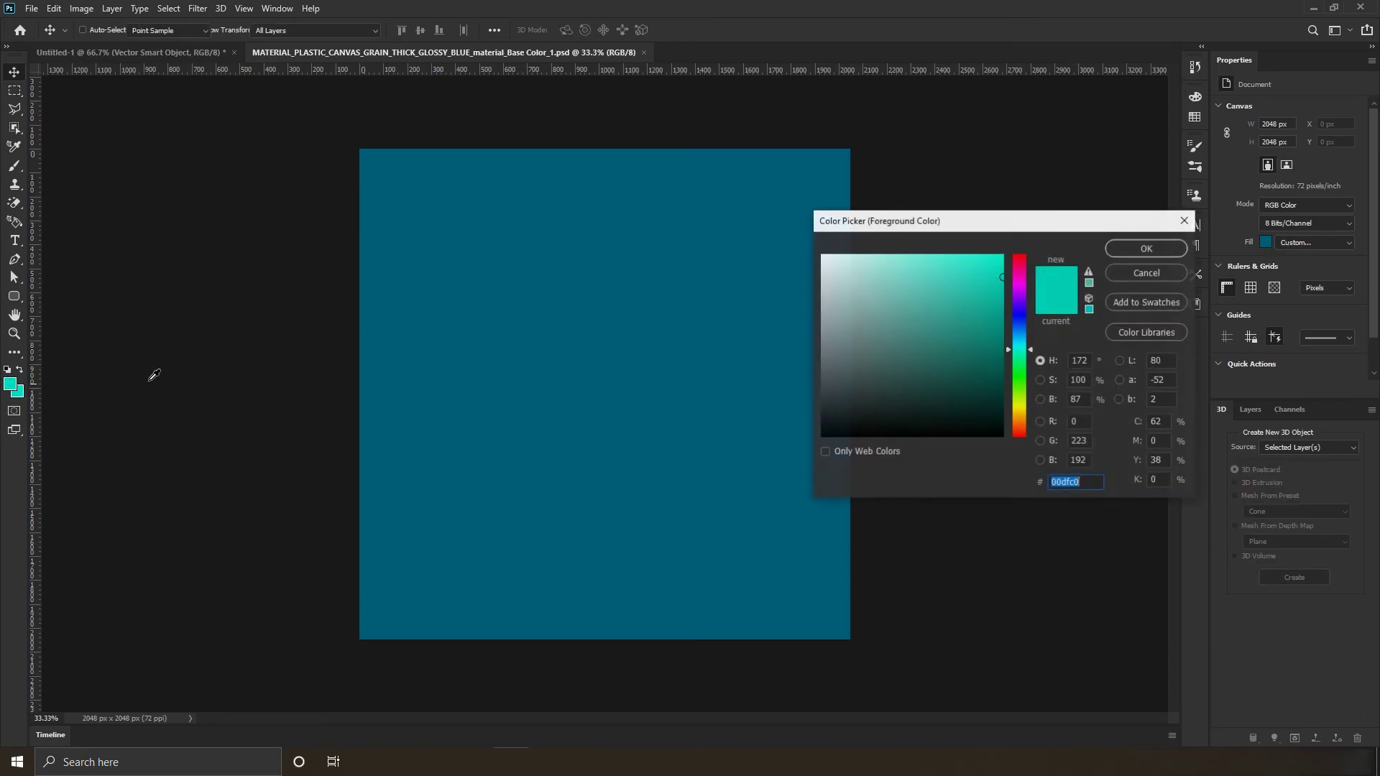
left_click(1136, 249)
key("g")
left_click(10, 385)
left_click_drag(1016, 369, 1020, 283)
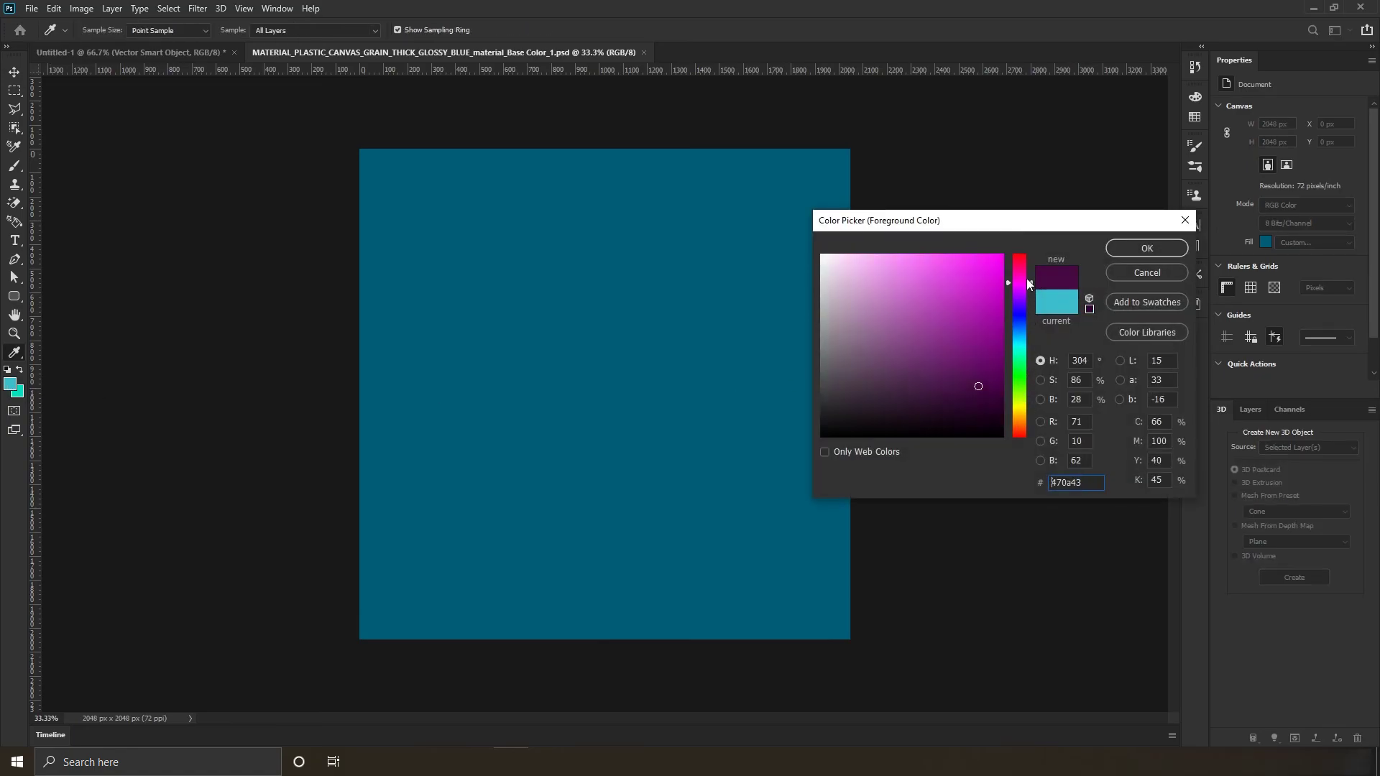
key("Return")
left_click(650, 319)
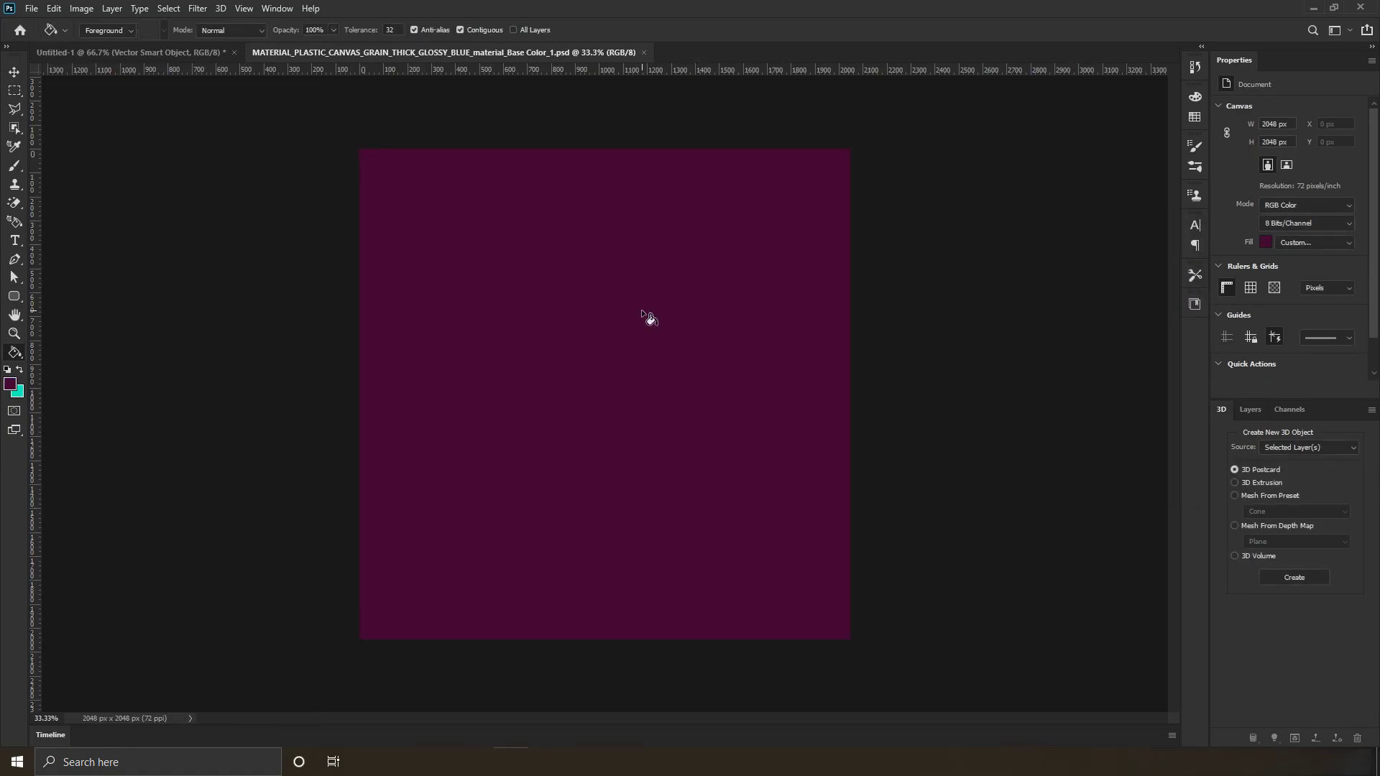
Switch back to Dimension, close the base color image settings and inspect the fourth bottle's glass up close
key("alt+Tab")
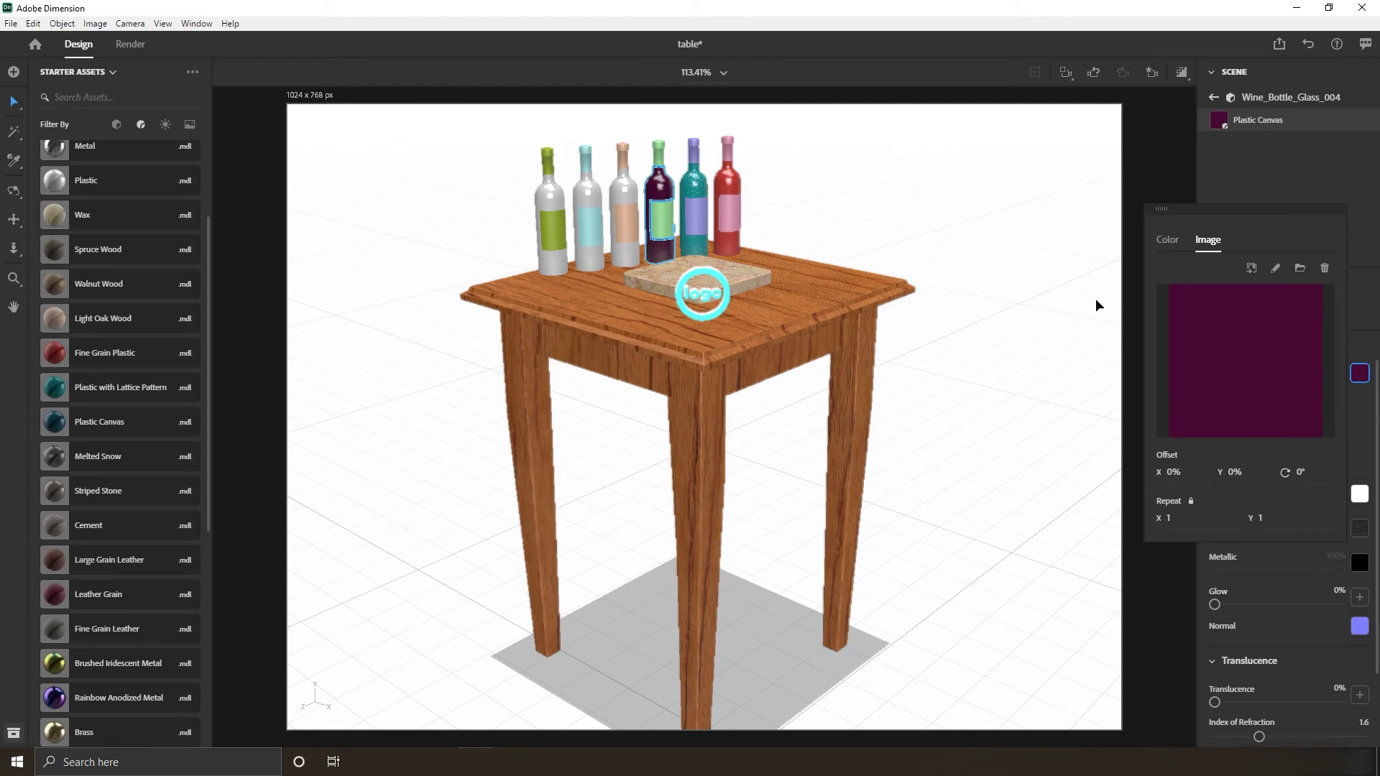
left_click(1253, 185)
scroll(663, 177, "up", 10)
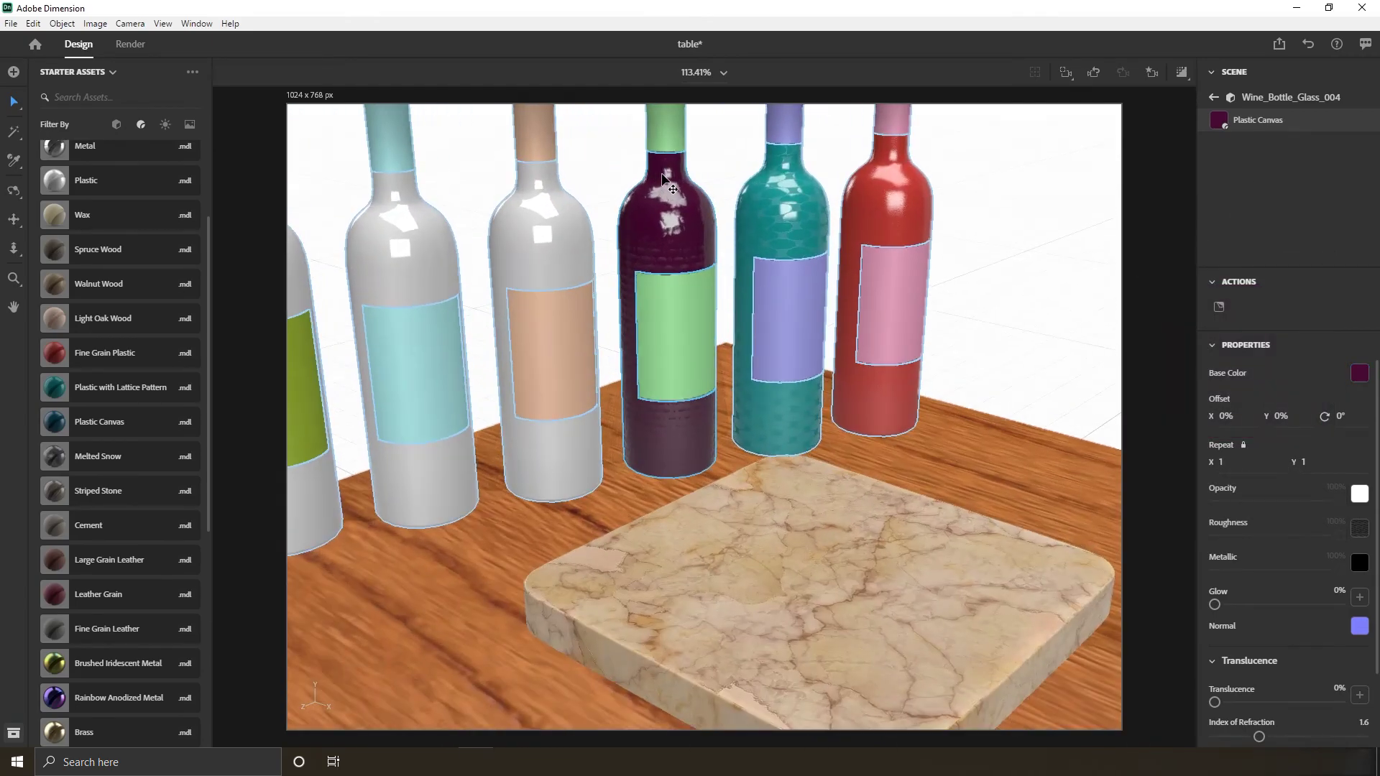
scroll(662, 176, "down", 15)
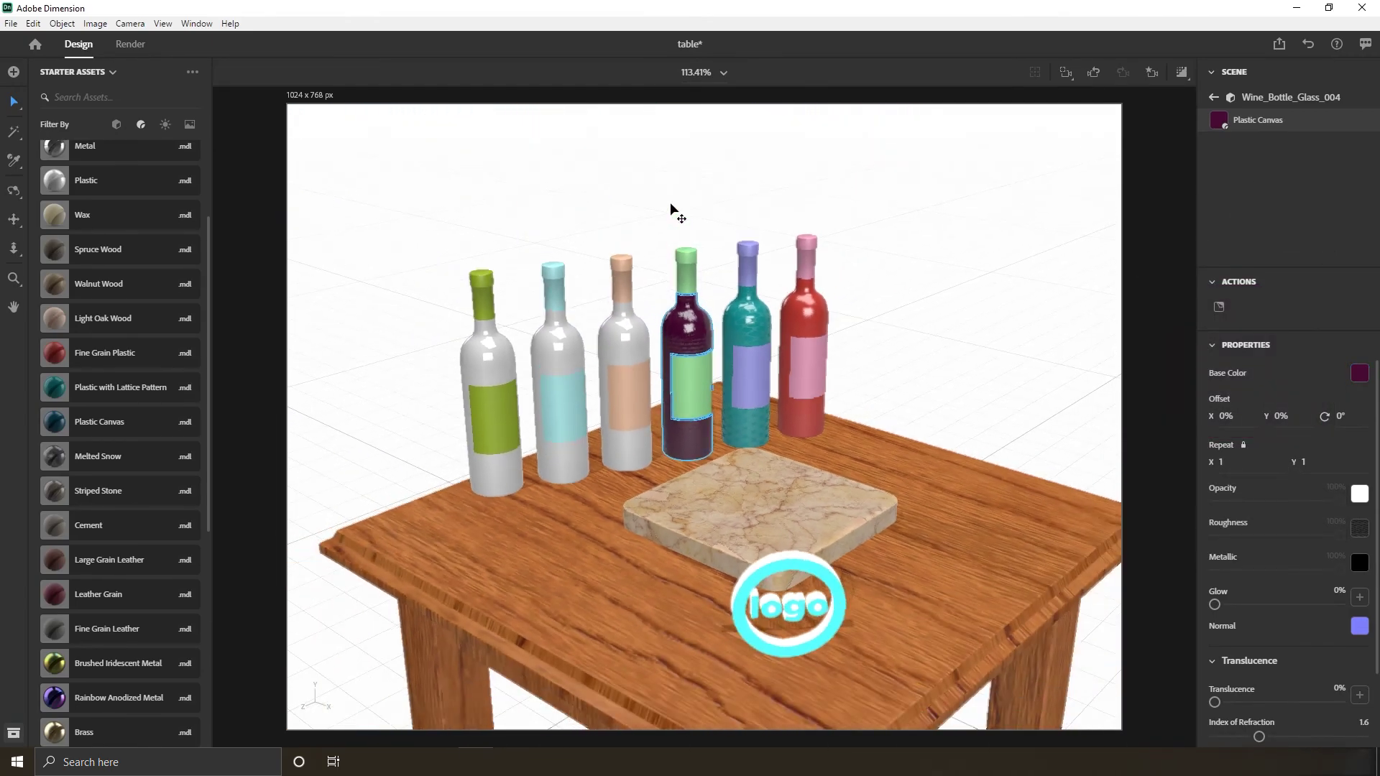
scroll(619, 277, "down", 1)
Open the table's Cedar Wood material and set its Warp to 0.49
left_click(545, 561)
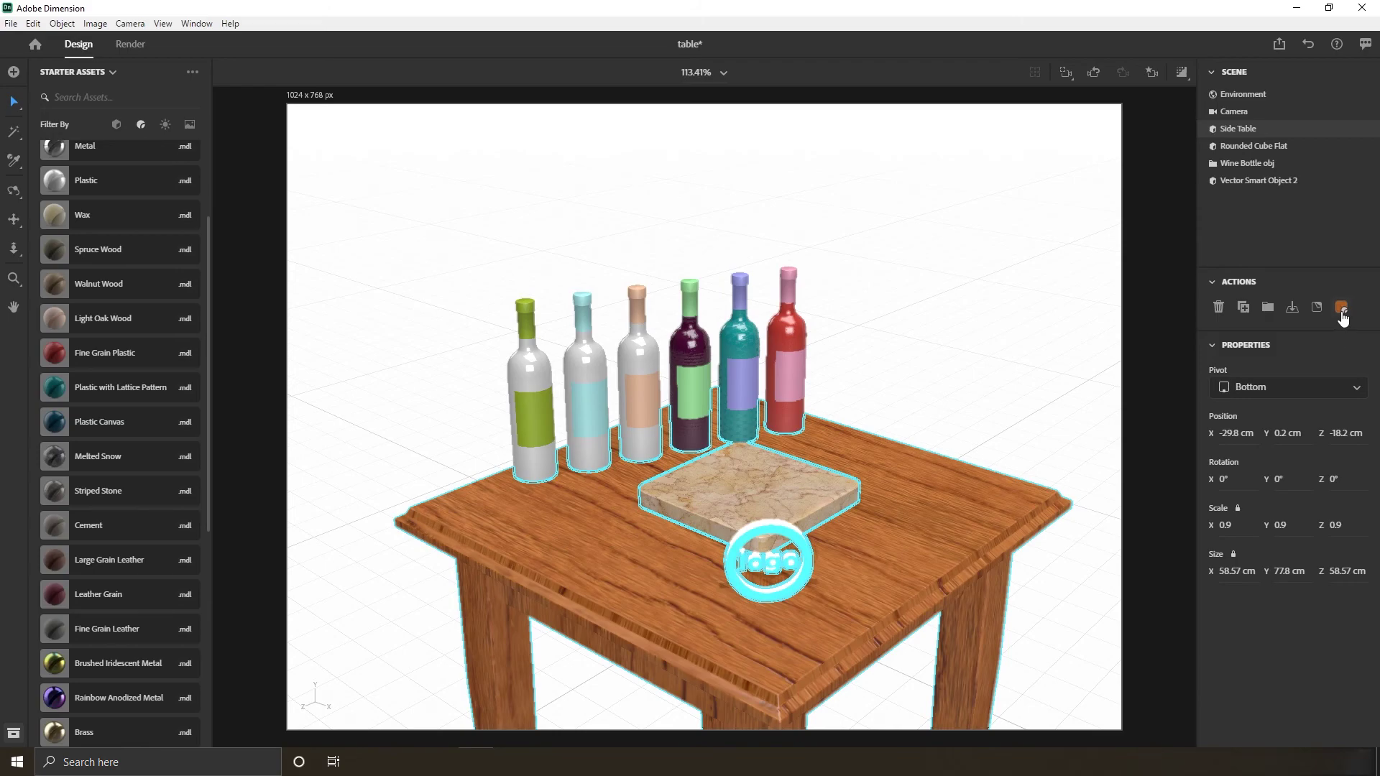
left_click(1341, 309)
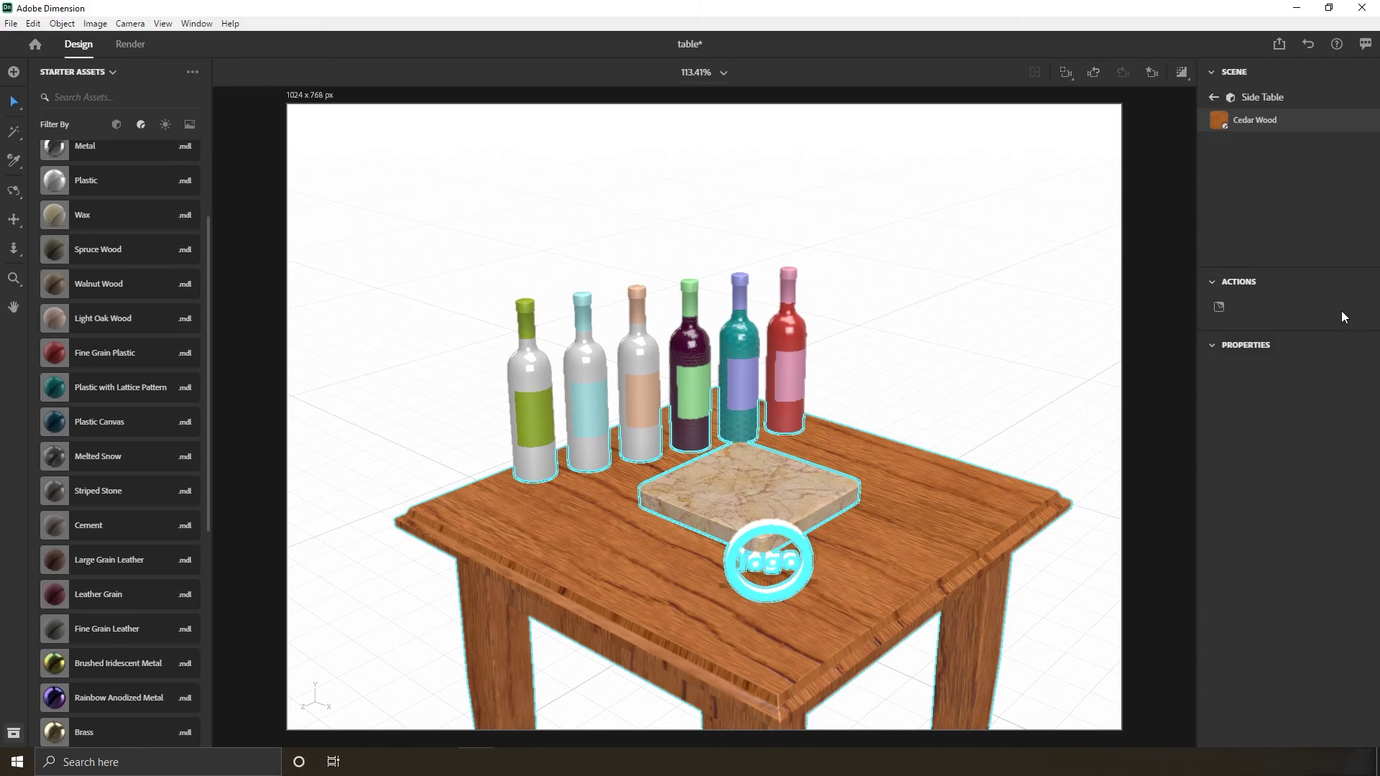
scroll(1299, 458, "down", 5)
scroll(1297, 458, "up", 2)
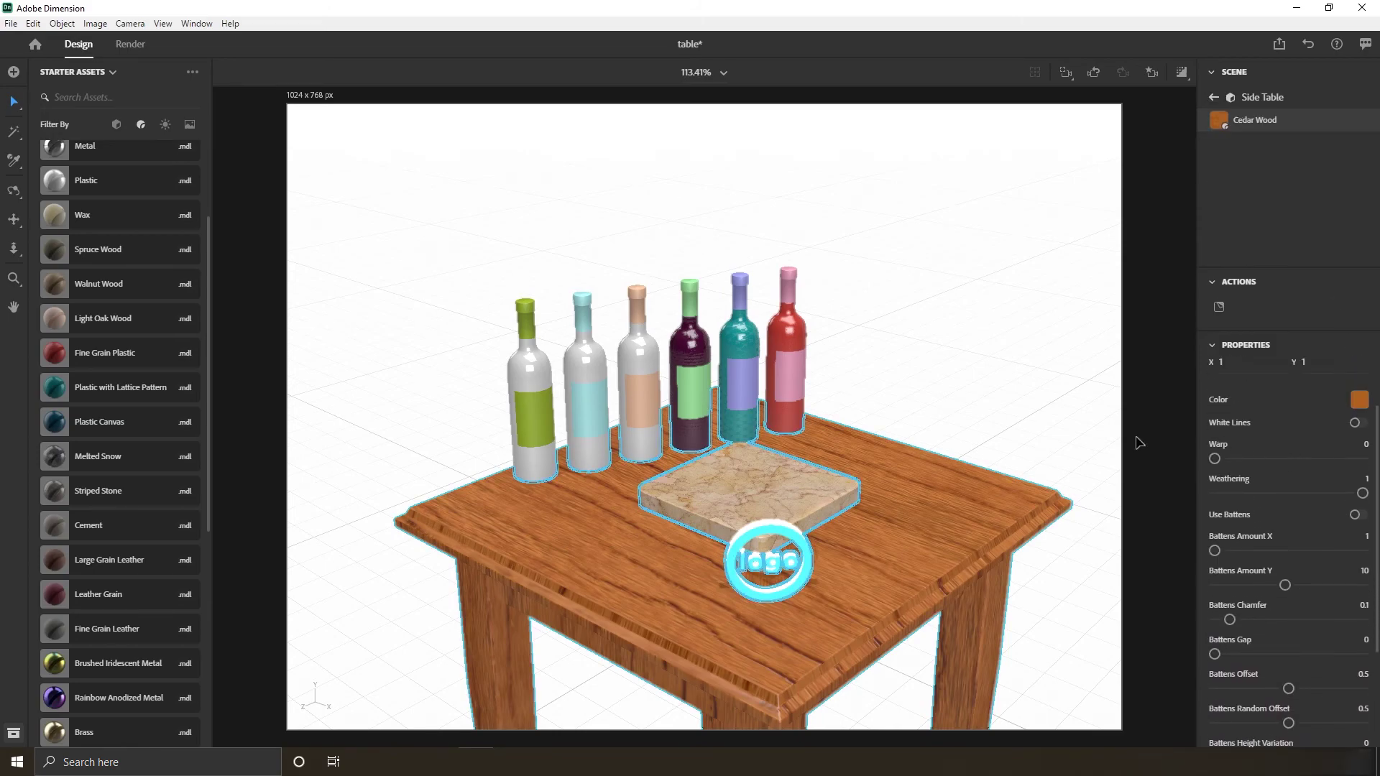
scroll(894, 496, "down", 1)
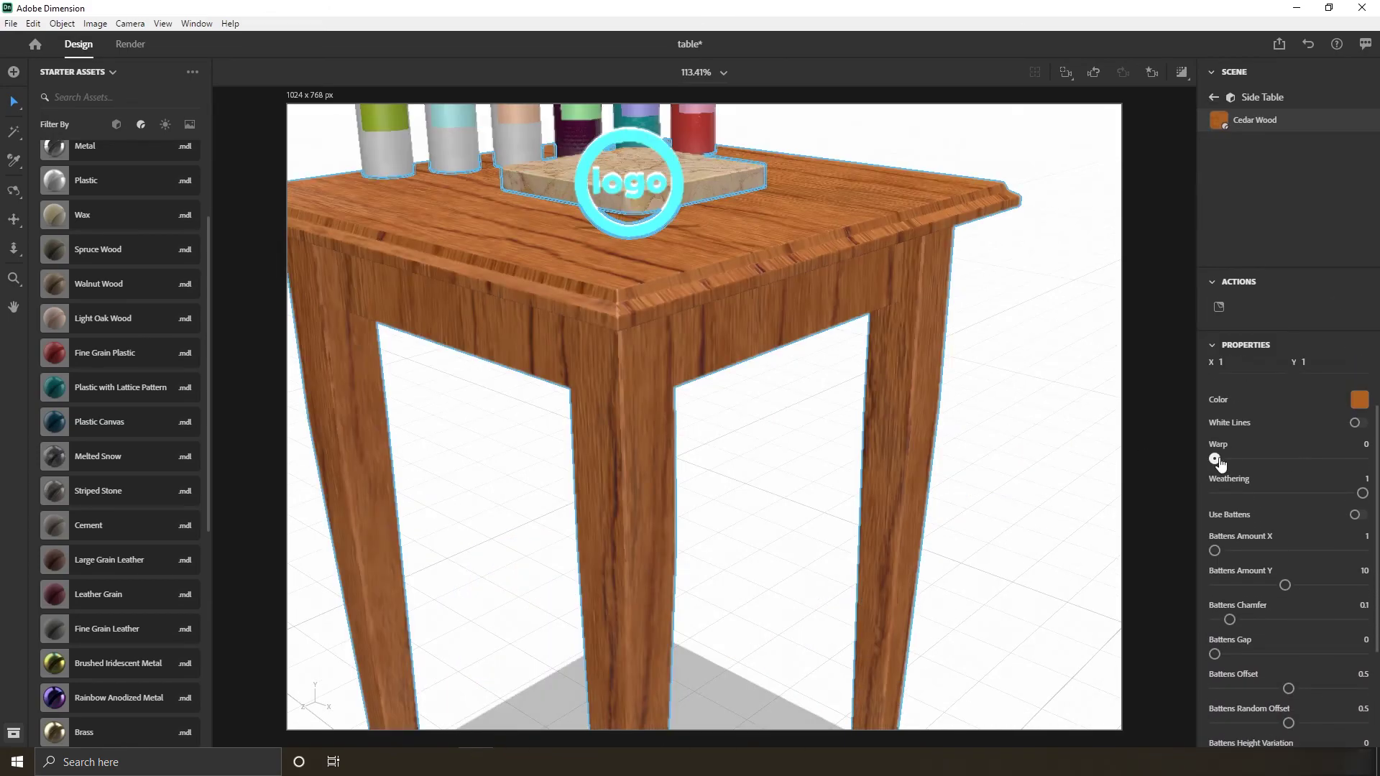
left_click_drag(1217, 460, 1287, 460)
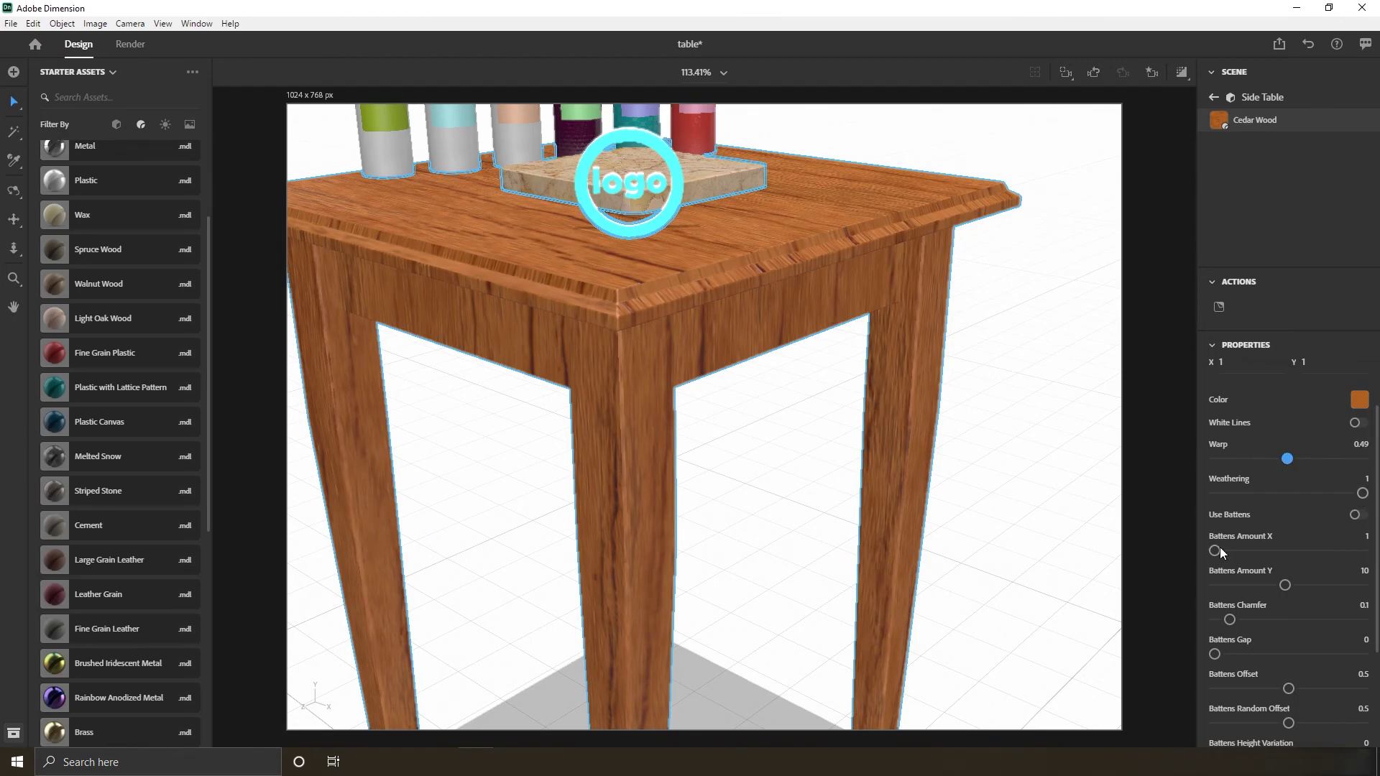
Enable battens on the Cedar Wood with X amount 6, chamfer 0.52, gap 0.55, offset 0.17, height variation 0.43 and color variation 0.29
left_click_drag(1220, 550, 1292, 478)
scroll(1260, 542, "down", 2)
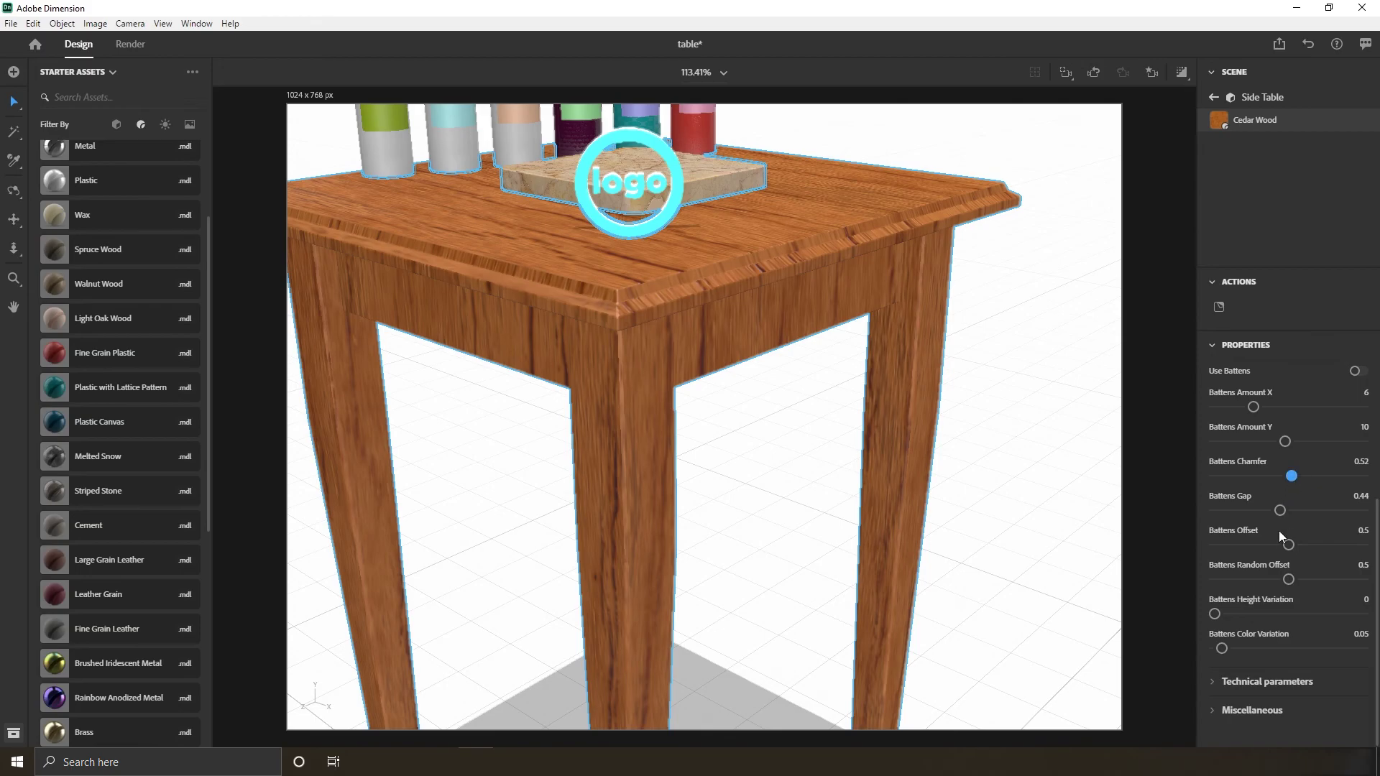
left_click_drag(1288, 544, 1296, 509)
left_click_drag(1215, 614, 1258, 650)
scroll(1244, 431, "up", 3)
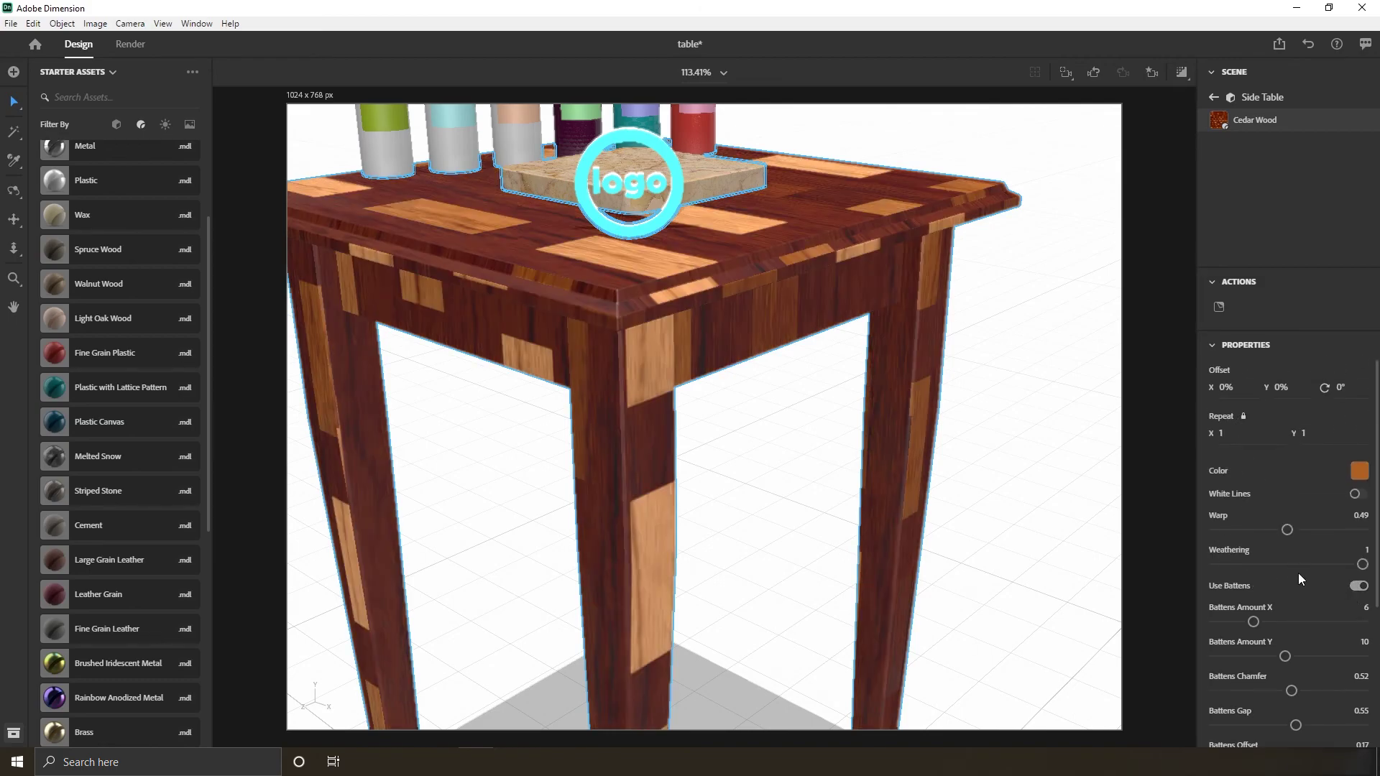
Set the Cedar Wood's battens Y amount to 11, chamfer to 0.31 and gap to 0.07, and check the table from another side
scroll(1303, 580, "down", 1)
mouse_move(1253, 550)
left_mouse_down()
mouse_move(1270, 553)
mouse_move(1255, 551)
mouse_move(1261, 586)
mouse_move(1292, 584)
mouse_move(1233, 554)
mouse_move(1253, 550)
left_mouse_up()
left_click_drag(1292, 619, 1225, 655)
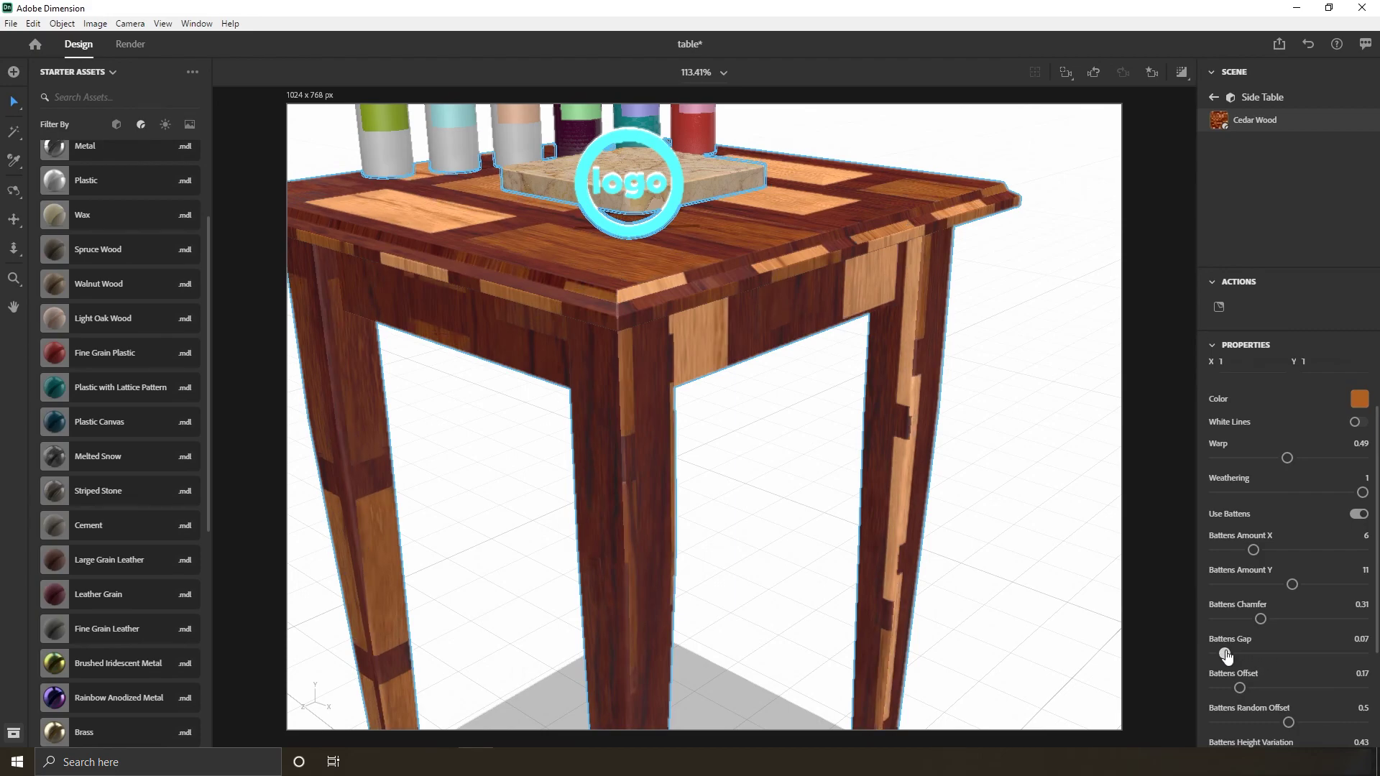
scroll(697, 490, "down", 10)
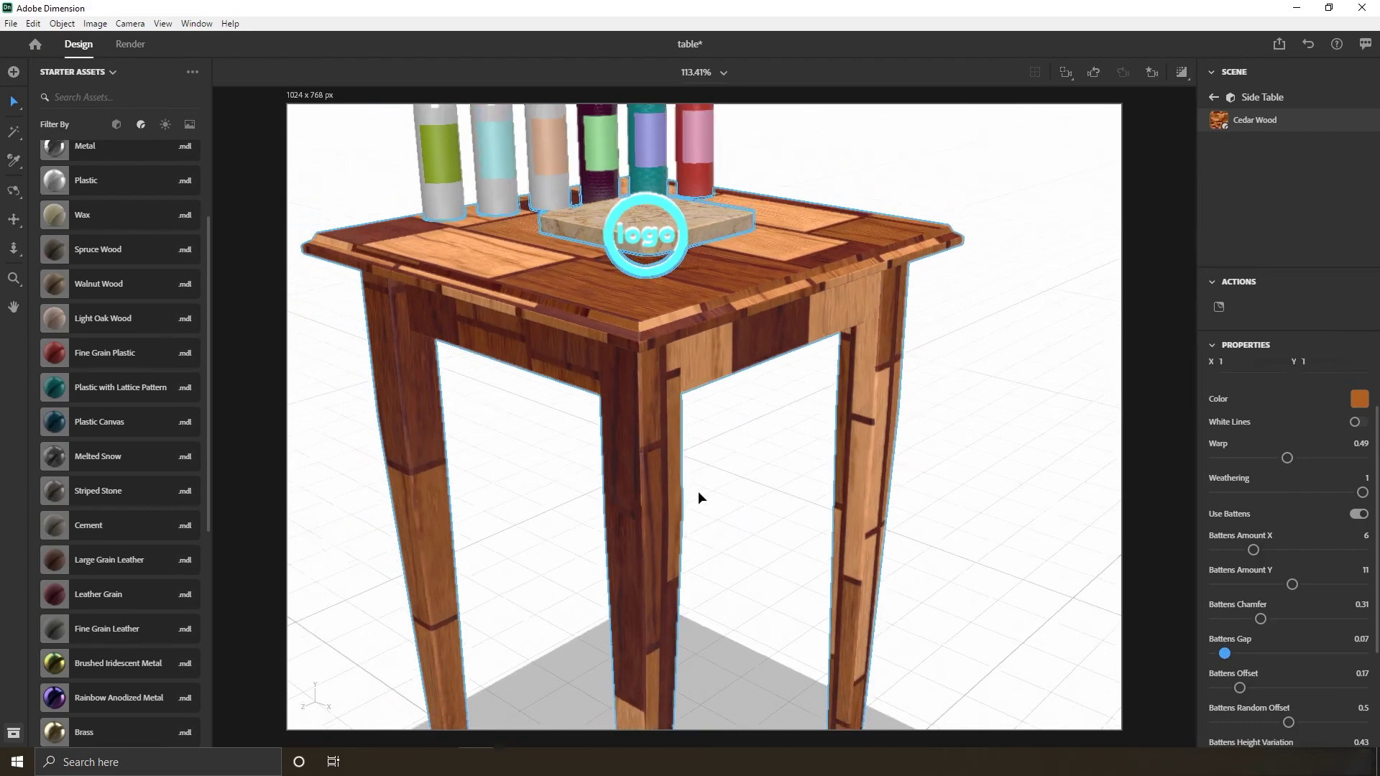
right_click_drag(698, 495, 736, 501)
scroll(1290, 510, "down", 2)
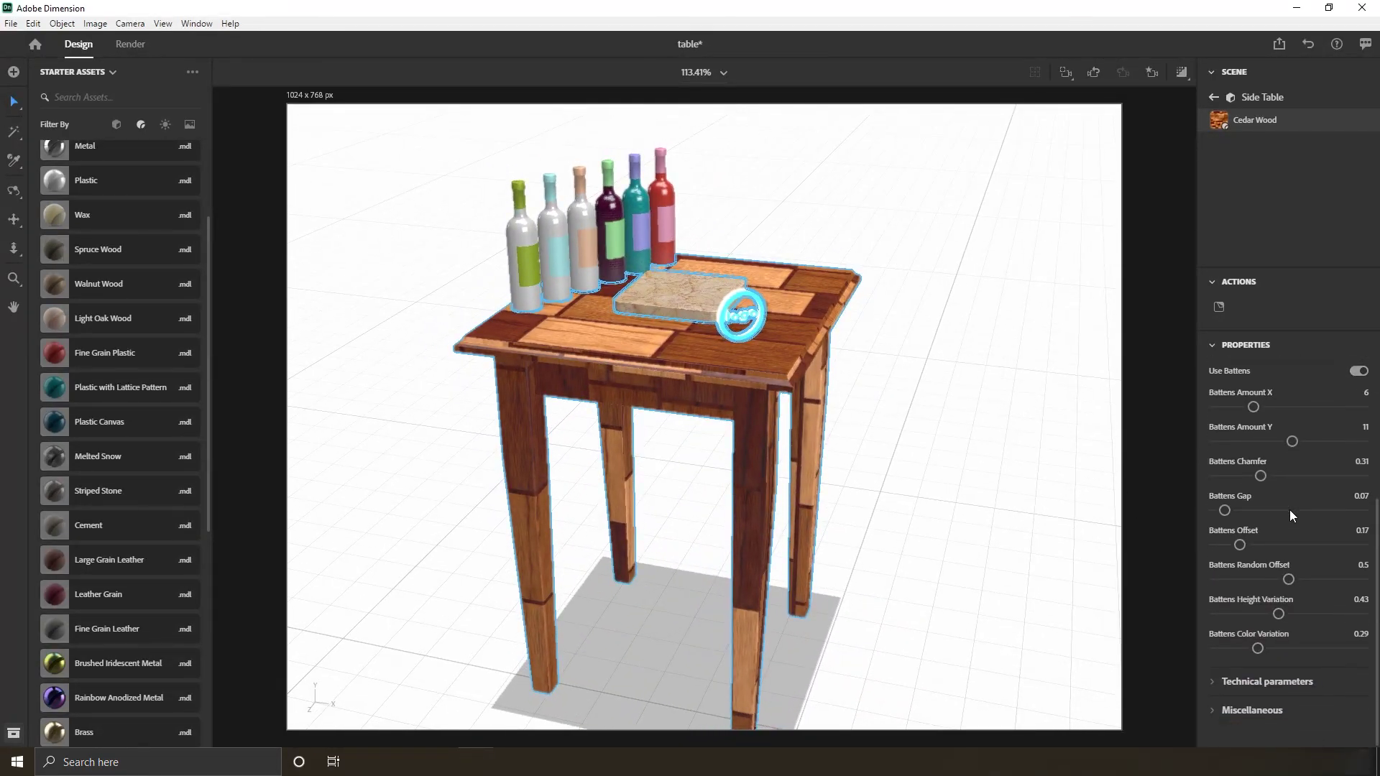
Enable white lines on the Cedar Wood and set luminosity to 0.43, contrast to 0.24 and normal intensity to 0.86
scroll(1289, 510, "up", 3)
scroll(1249, 499, "down", 3)
scroll(1248, 499, "up", 3)
left_click(1356, 493)
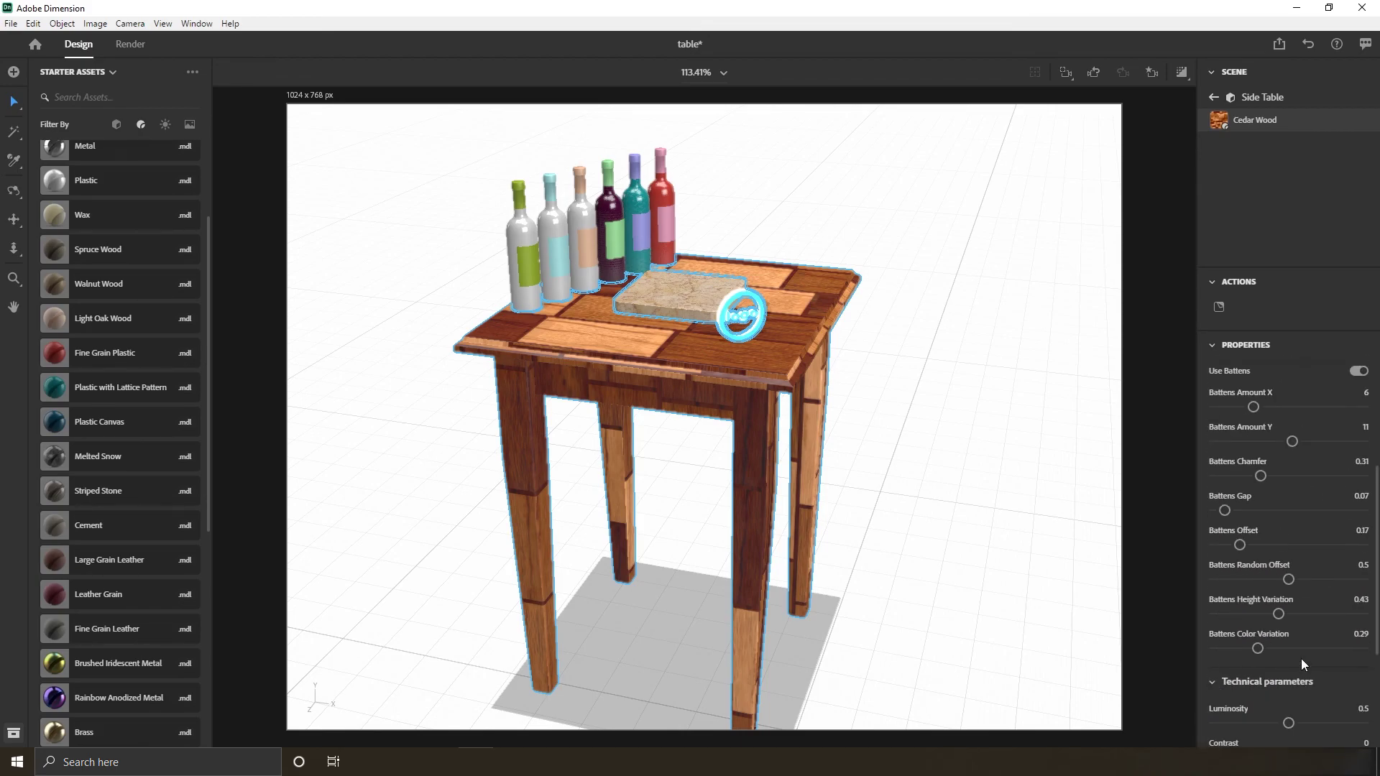
left_click_drag(1289, 540, 1279, 540)
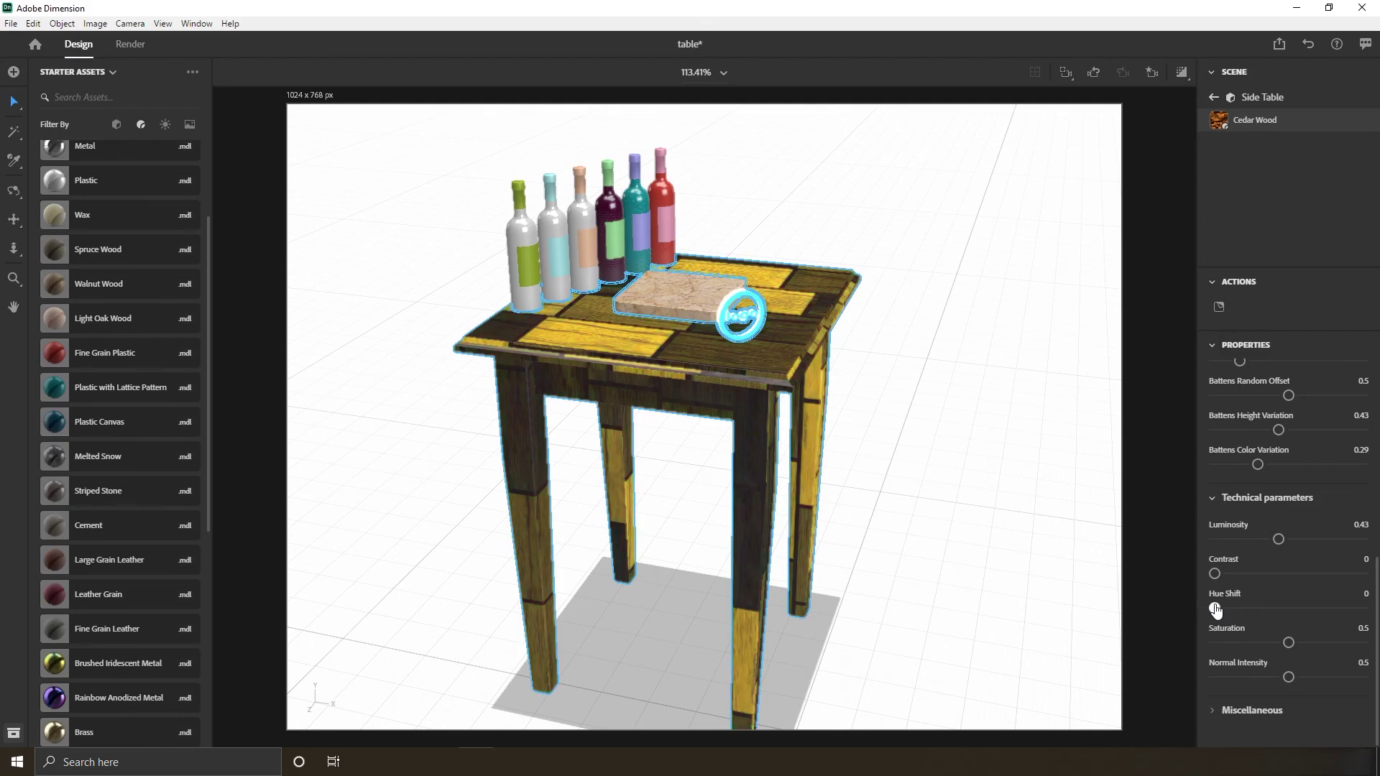
left_click_drag(1215, 574, 1257, 575)
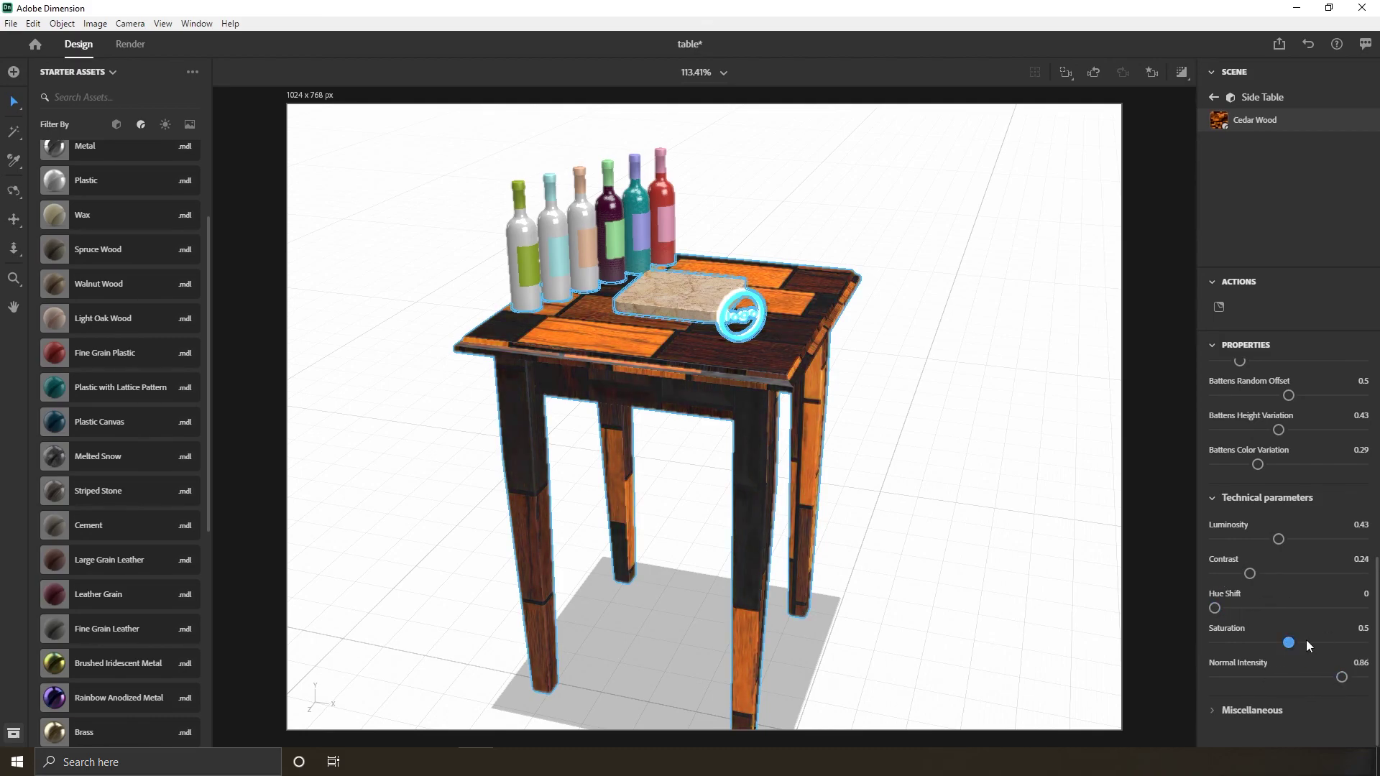
left_click(1212, 710)
scroll(1334, 674, "down", 2)
scroll(1282, 658, "up", 7)
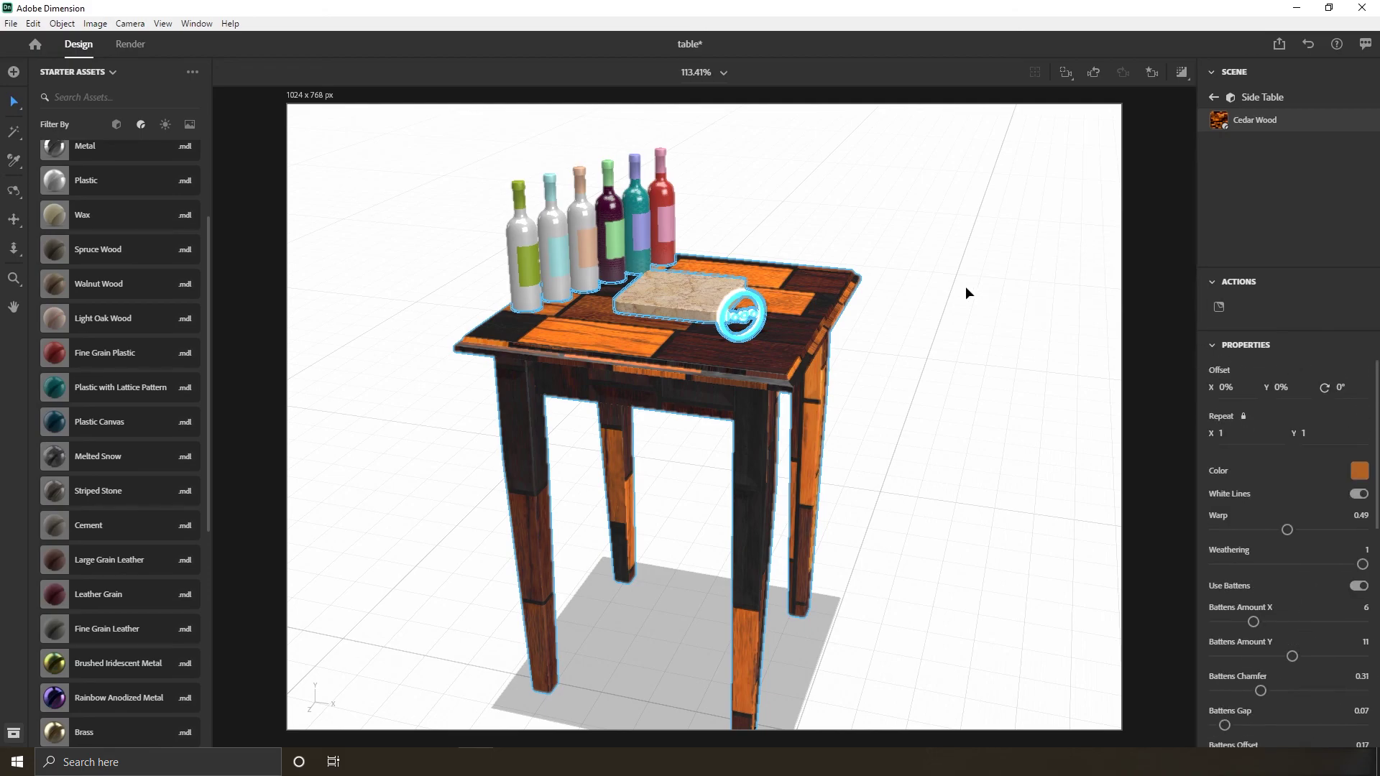
Orbit around the table and check the customized wood in the render preview
right_click_drag(966, 292, 883, 280)
left_click(1152, 72)
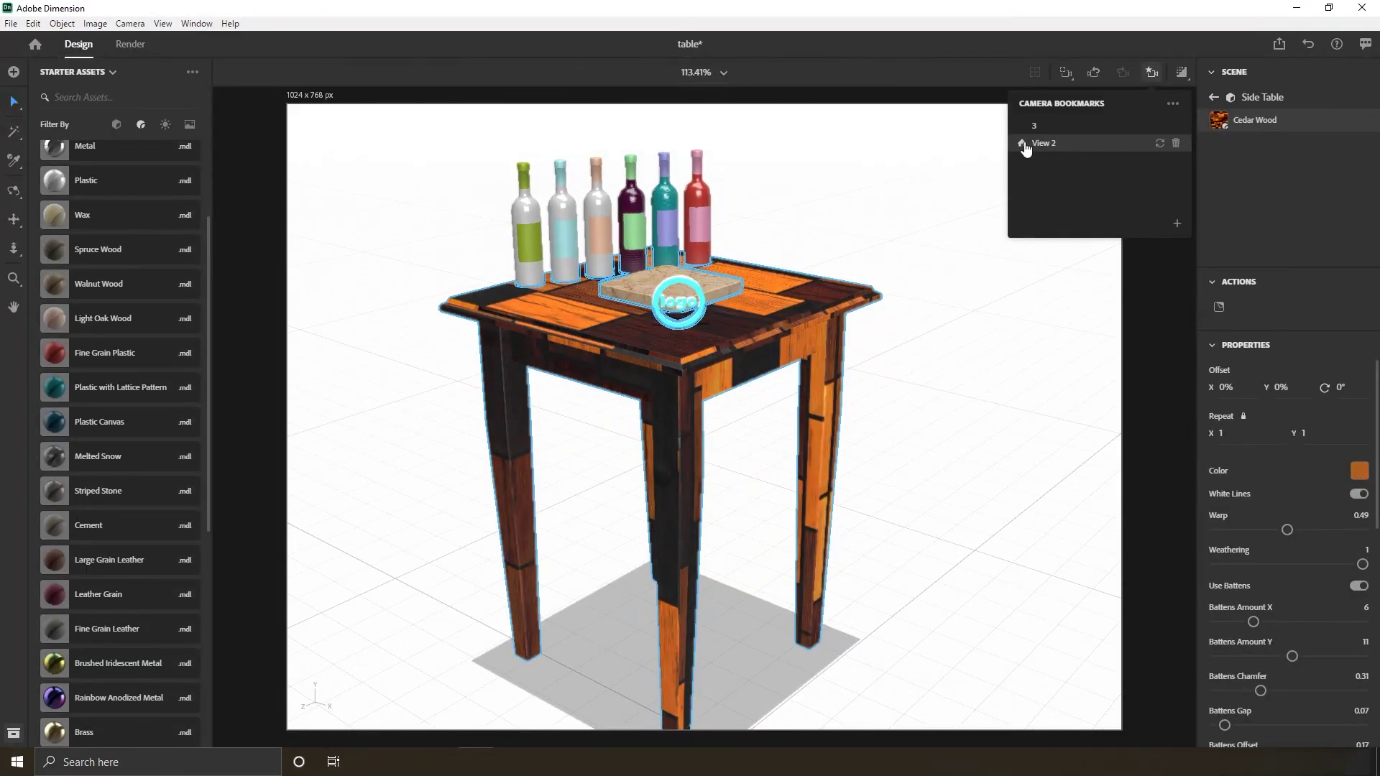
left_click(1180, 75)
right_click_drag(1020, 183, 1020, 225)
Open Adobe Stock's 3D materials in the browser and examine the available materials, glancing at Substance Source for comparison
scroll(123, 186, "up", 3)
left_click(53, 158)
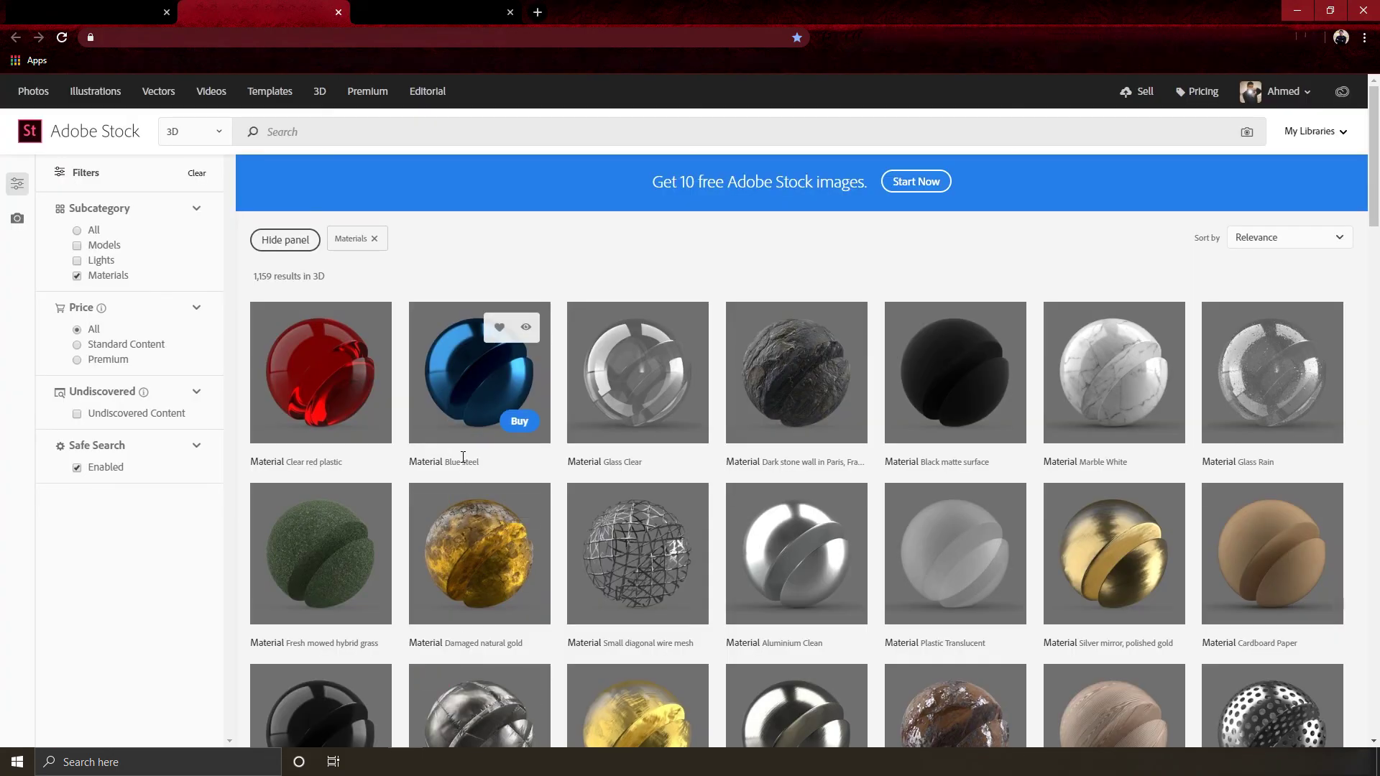
scroll(462, 457, "down", 4)
scroll(1037, 505, "down", 3)
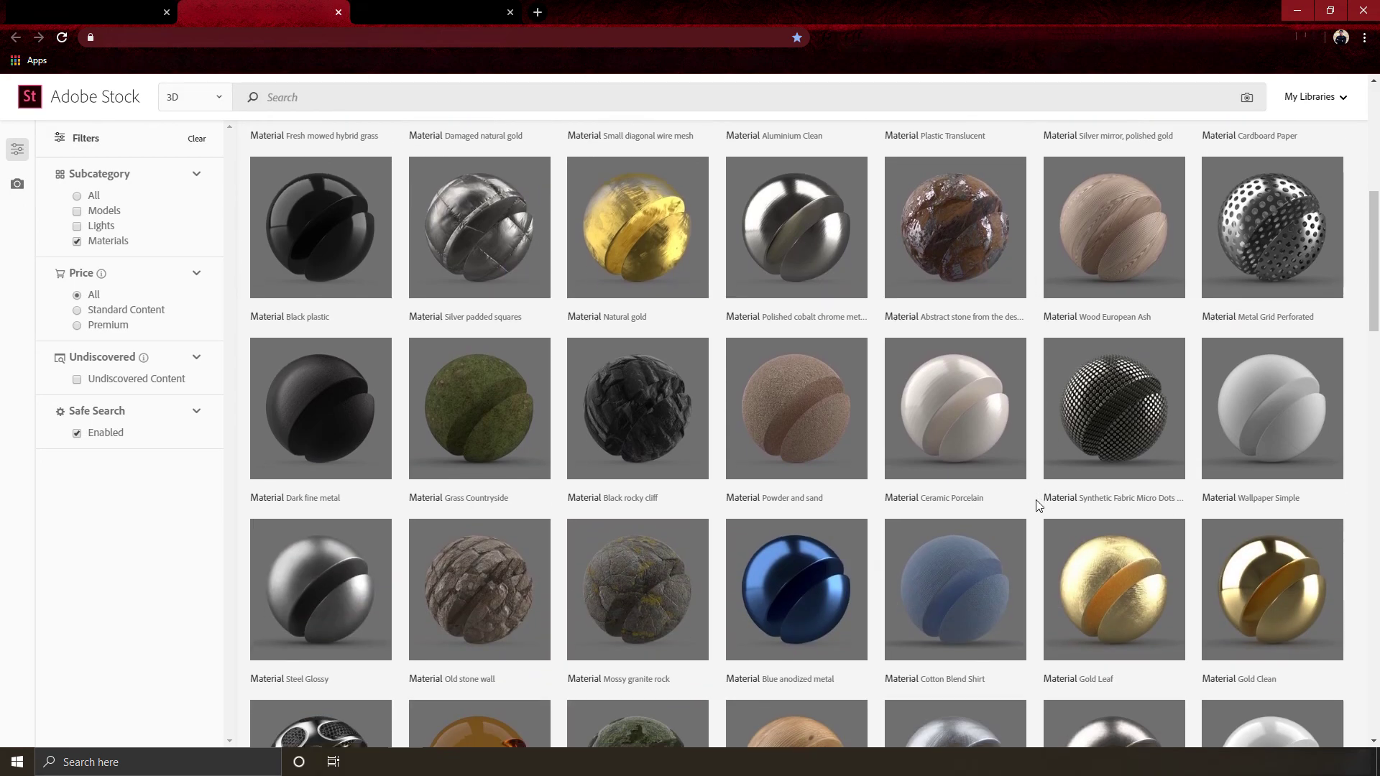
scroll(791, 467, "down", 9)
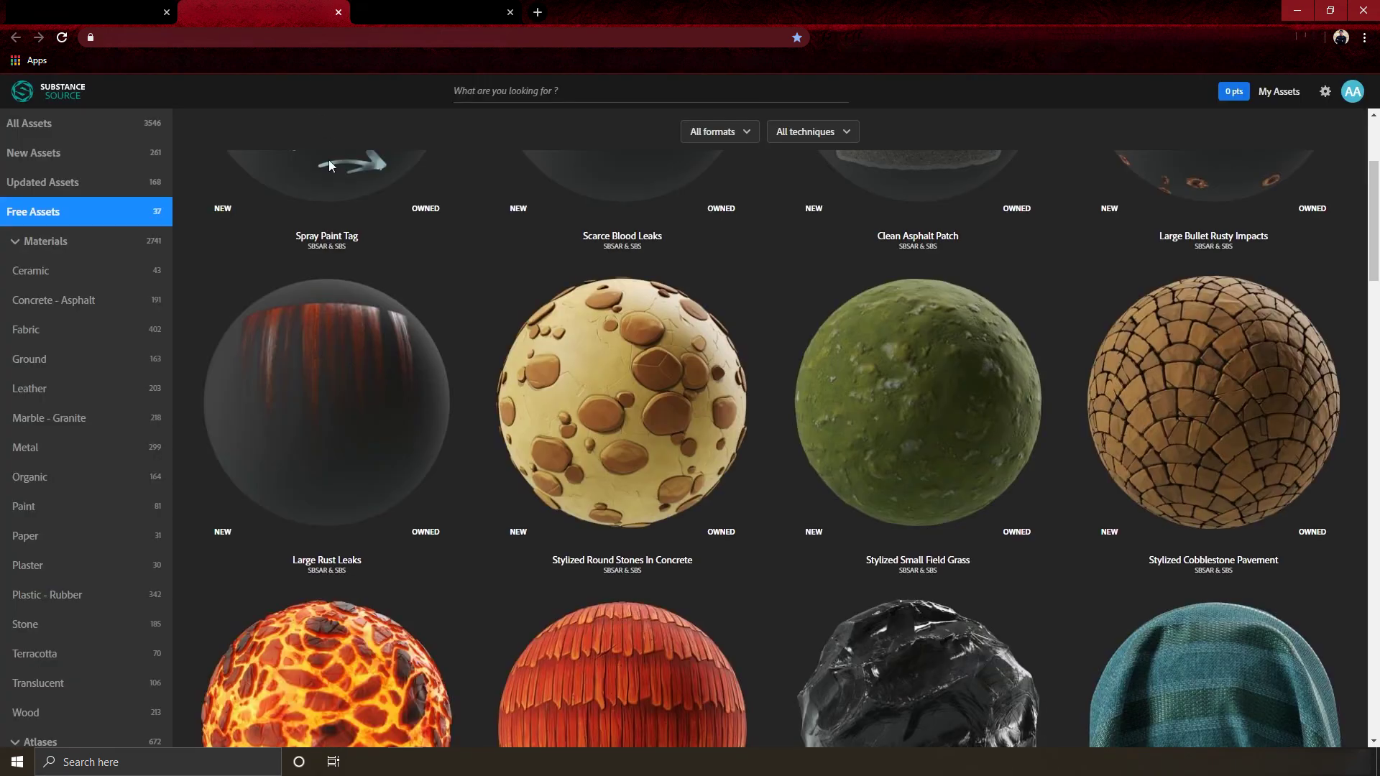
scroll(382, 394, "up", 4)
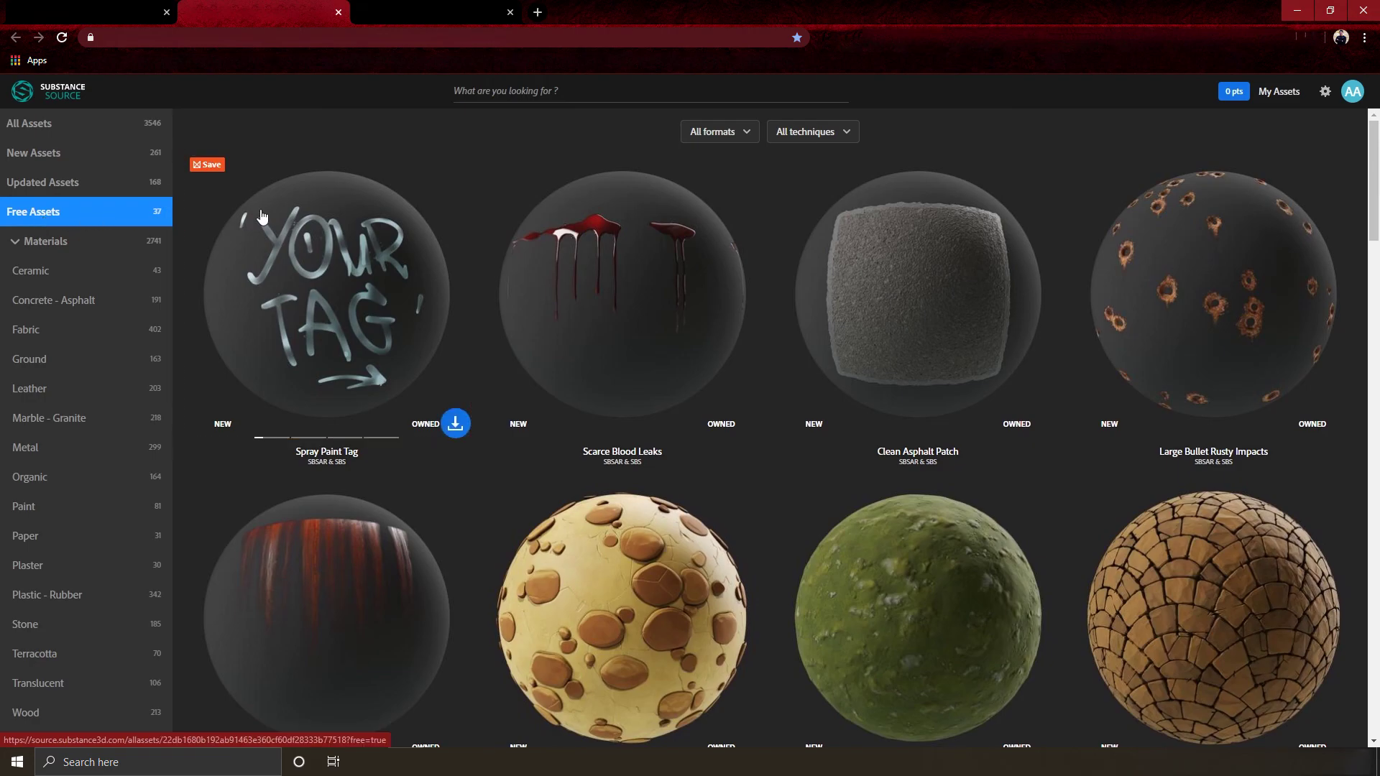
scroll(261, 217, "down", 1)
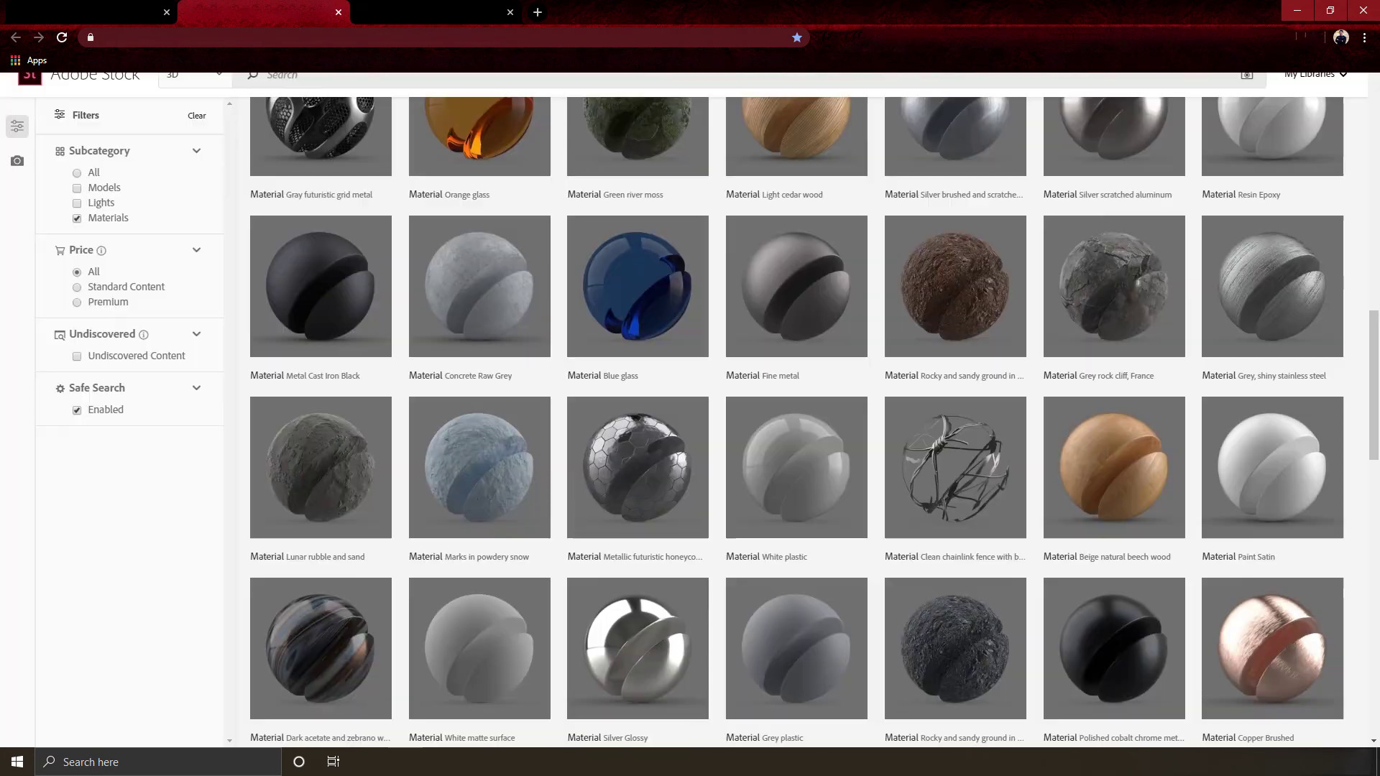
scroll(668, 467, "up", 5)
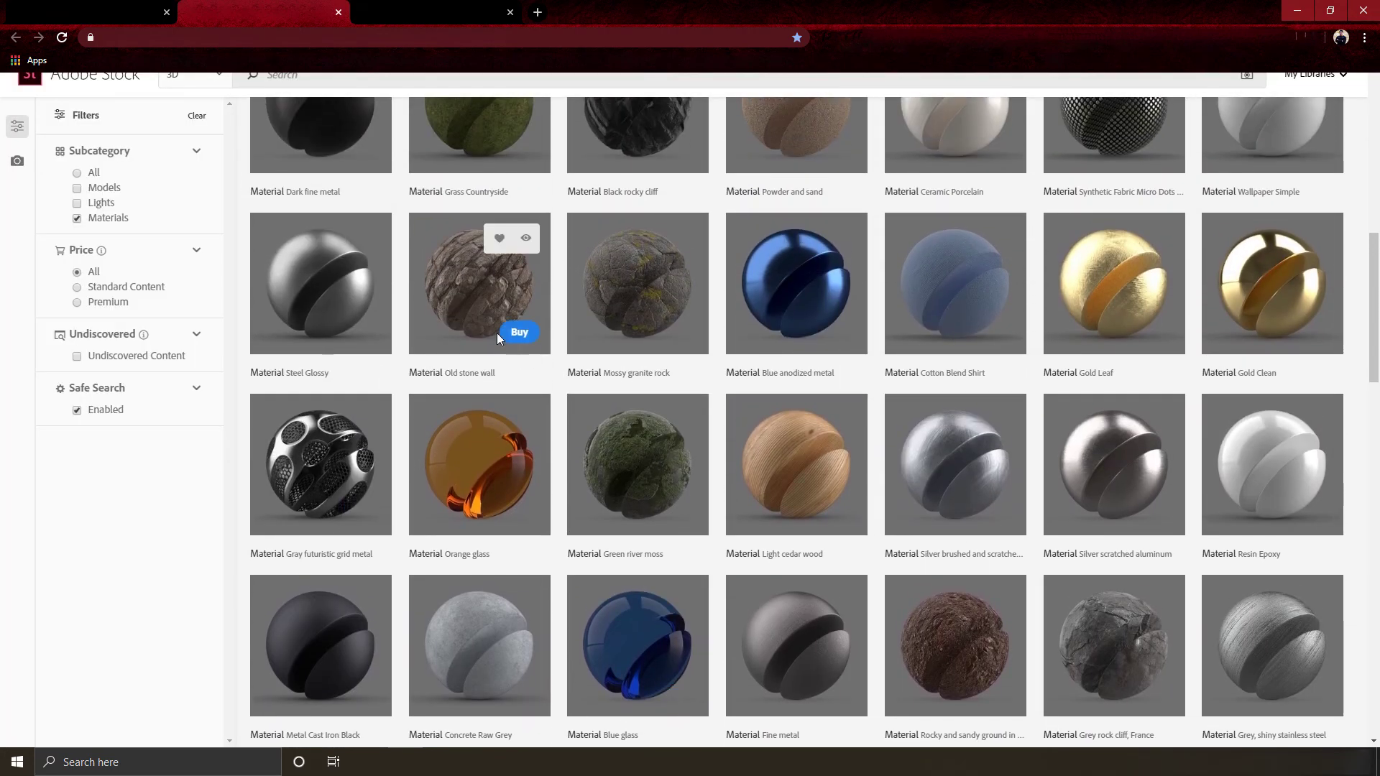
scroll(496, 333, "up", 9)
scroll(494, 332, "down", 5)
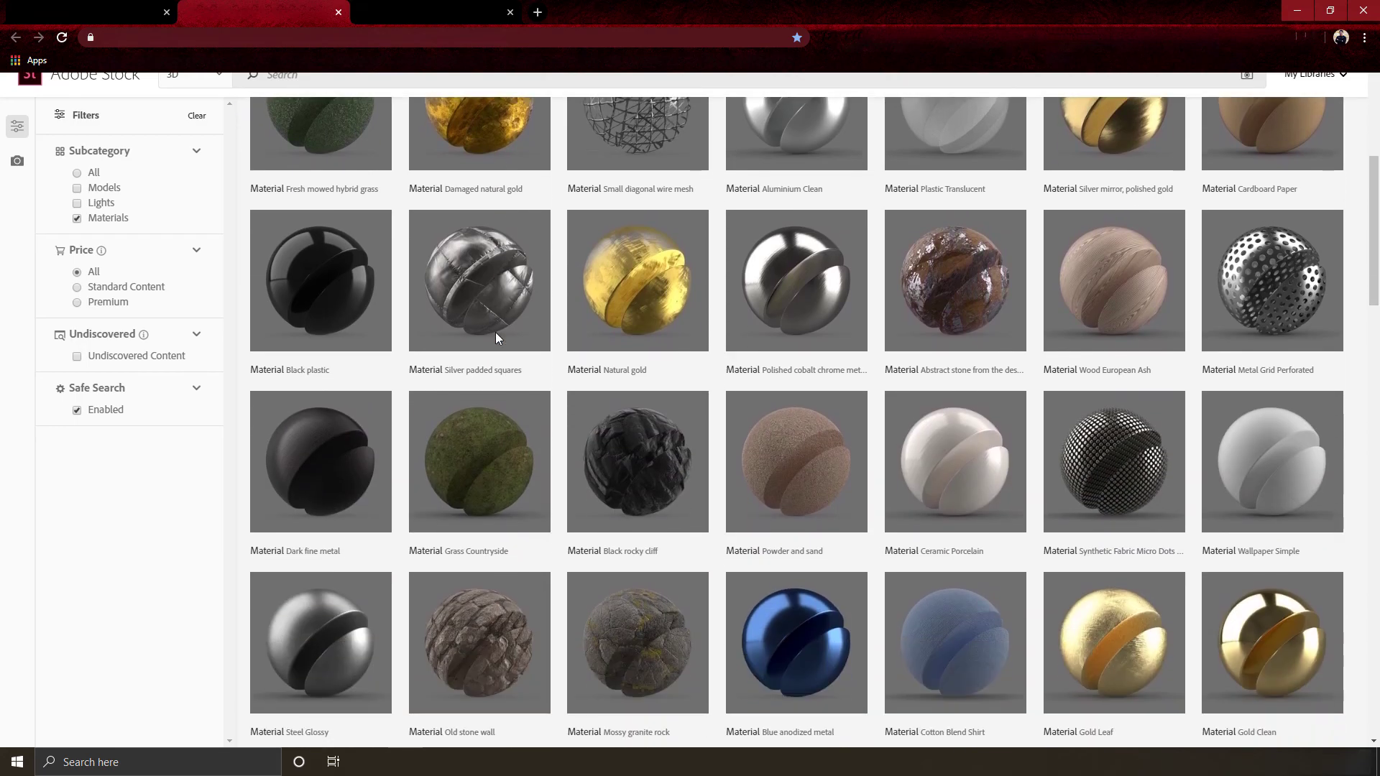
Look through the free assets on Substance Source, from the stylized materials down to the fabrics and leathers
scroll(494, 332, "down", 10)
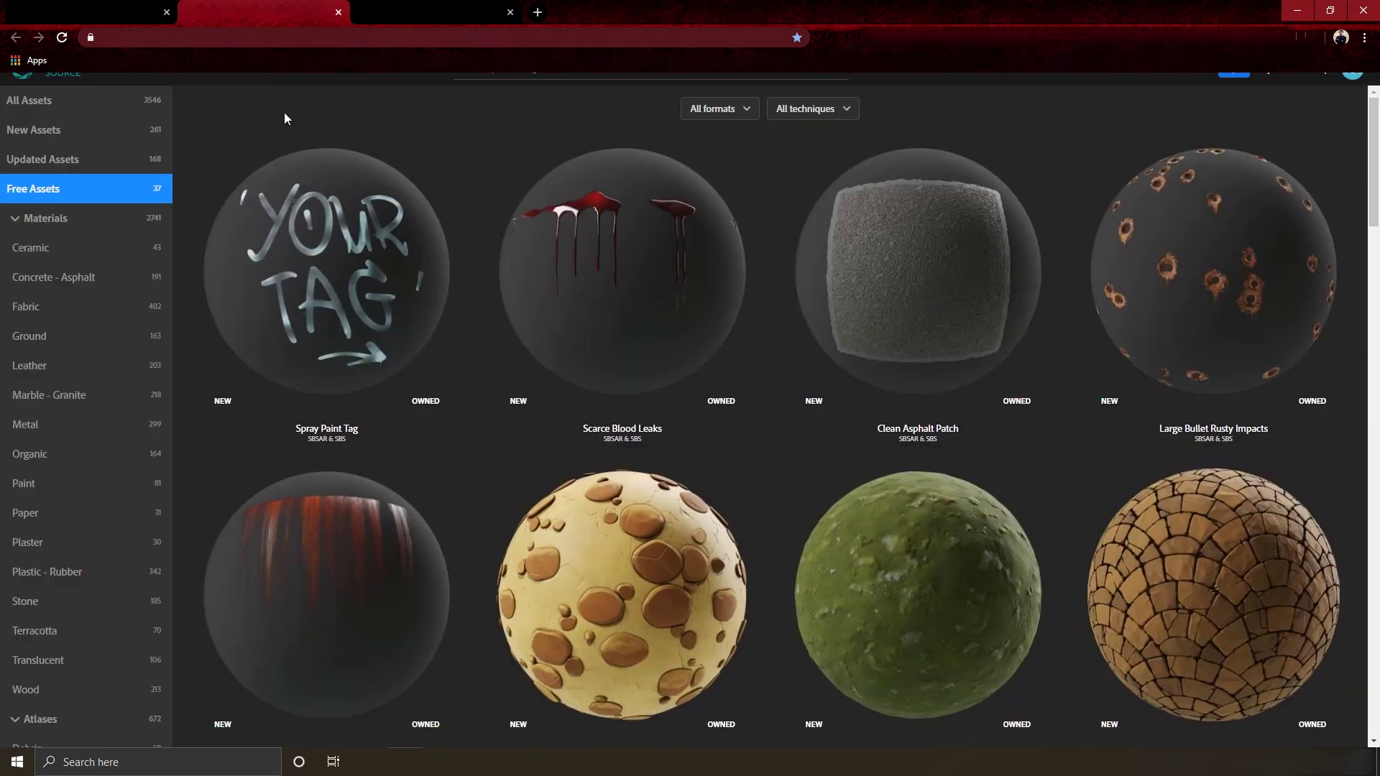
scroll(618, 327, "down", 4)
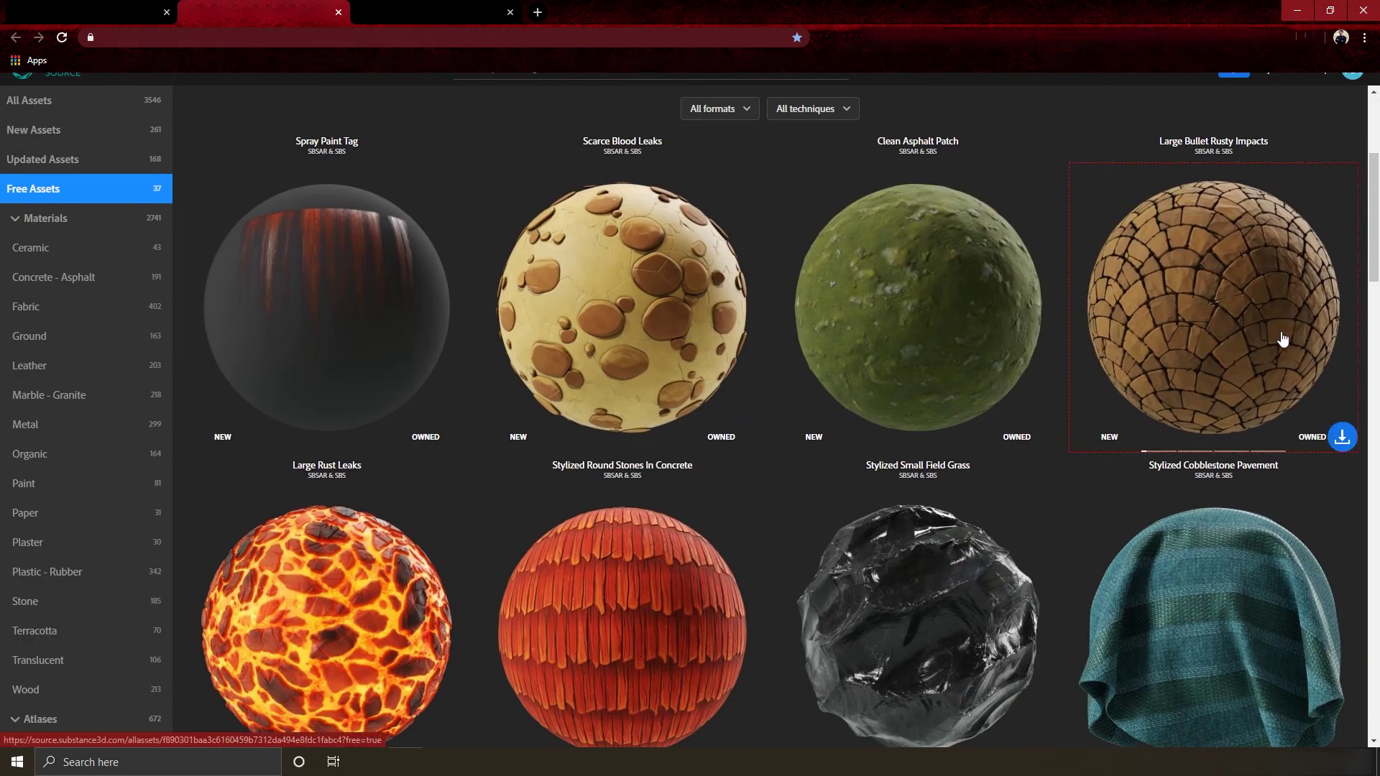
scroll(752, 302, "down", 7)
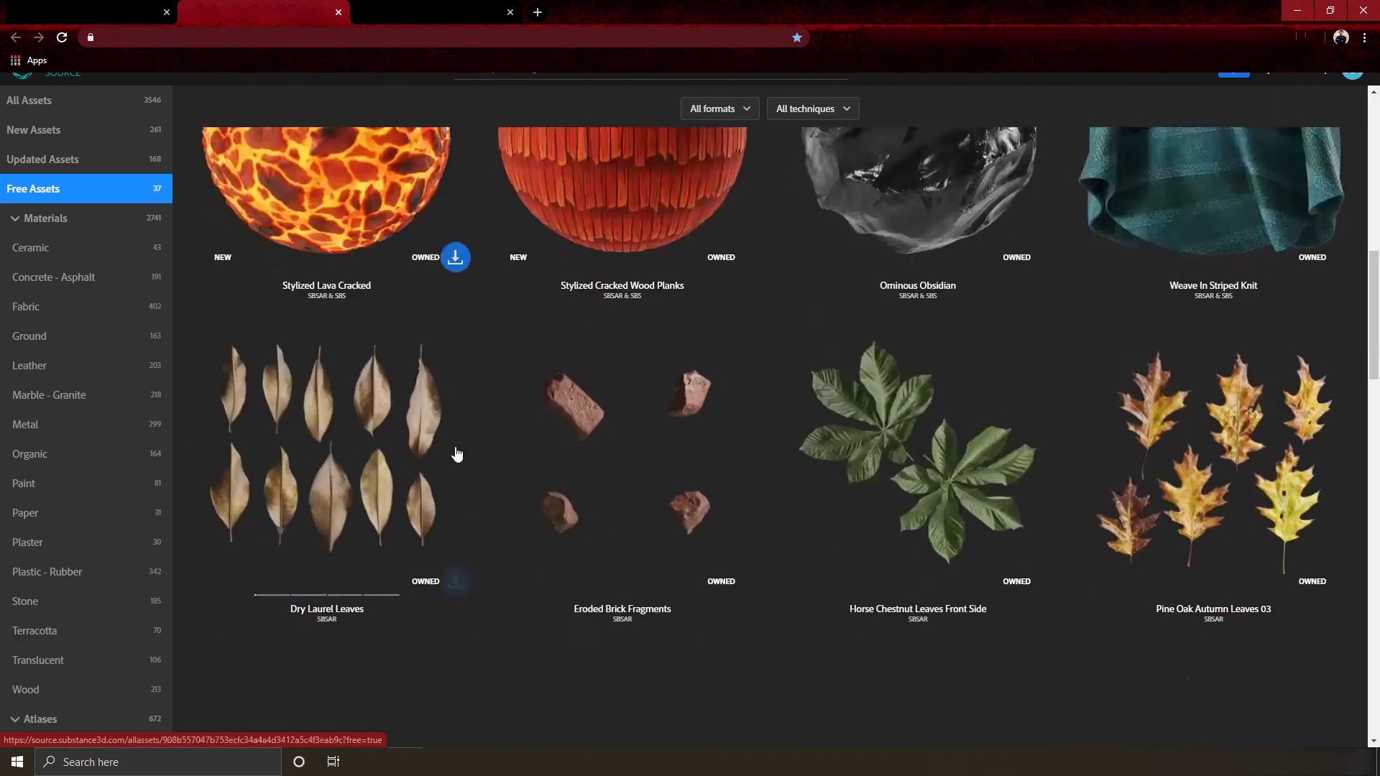
scroll(455, 453, "down", 14)
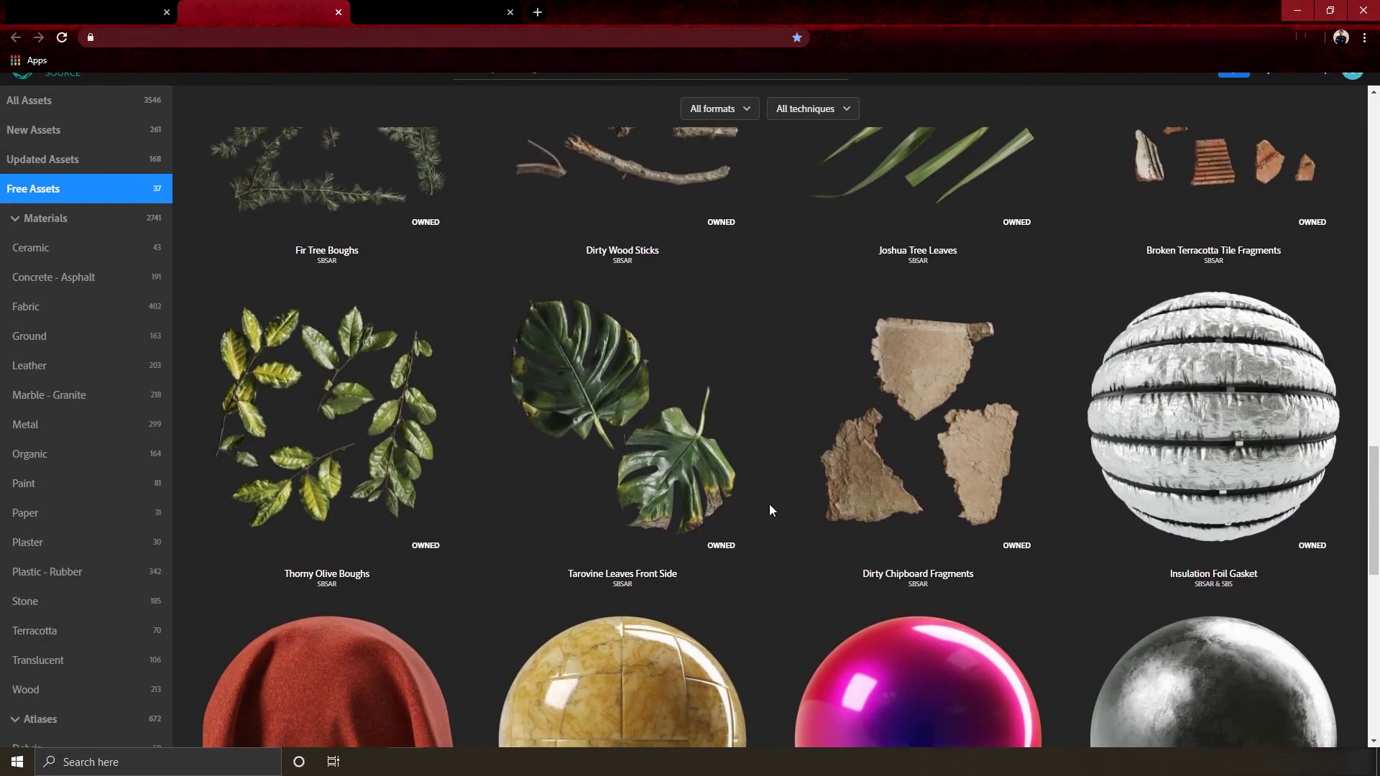
scroll(770, 510, "down", 5)
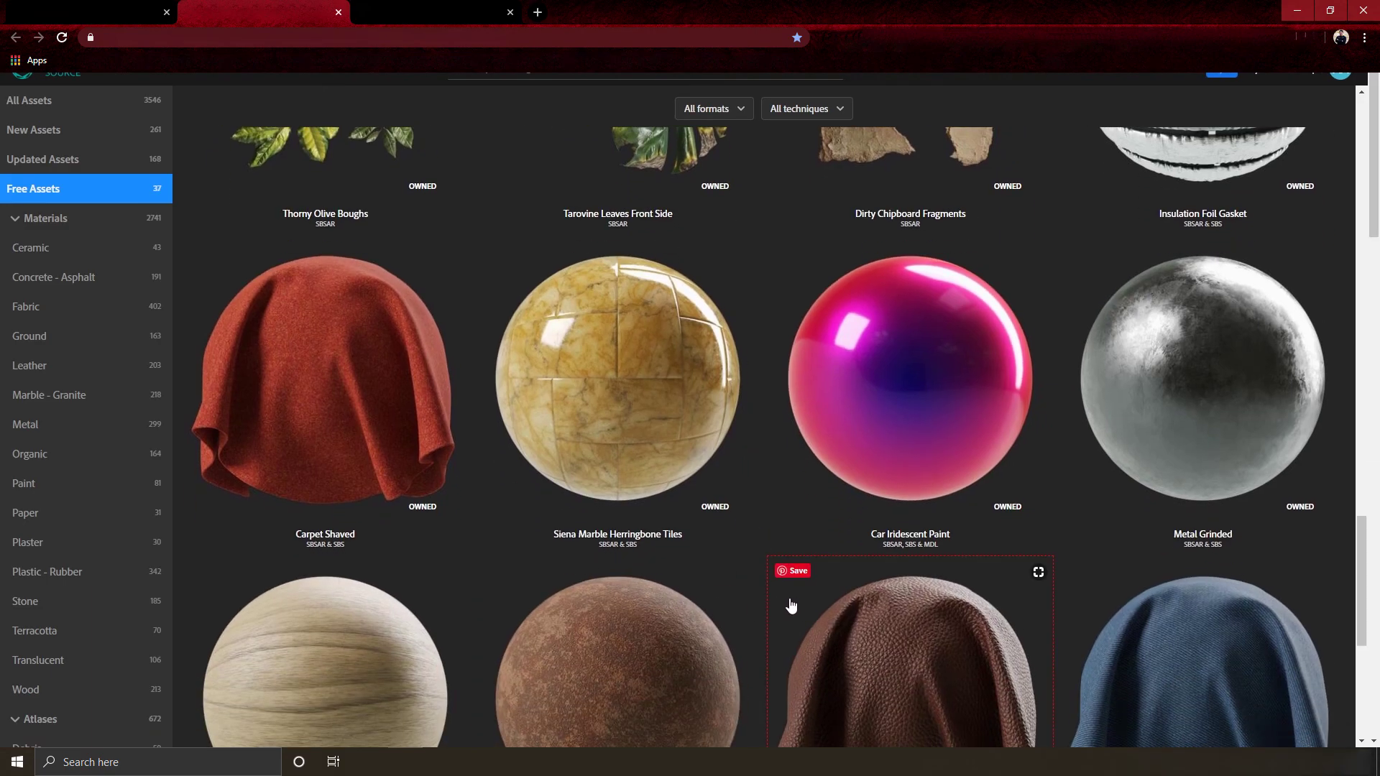
scroll(853, 625, "down", 2)
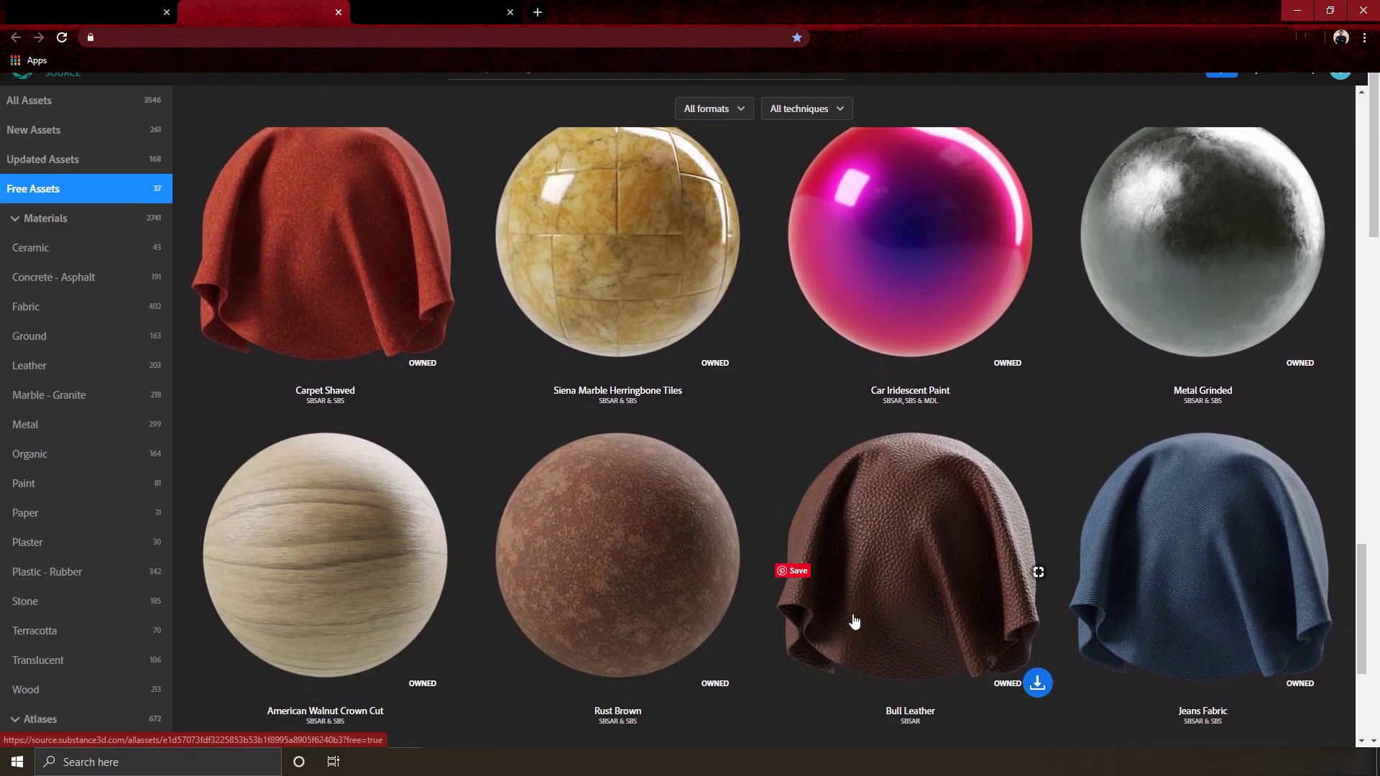
Switch to Photoshop and look at its 3D layer commands and the filters for generating bump and normal maps
left_click(536, 740)
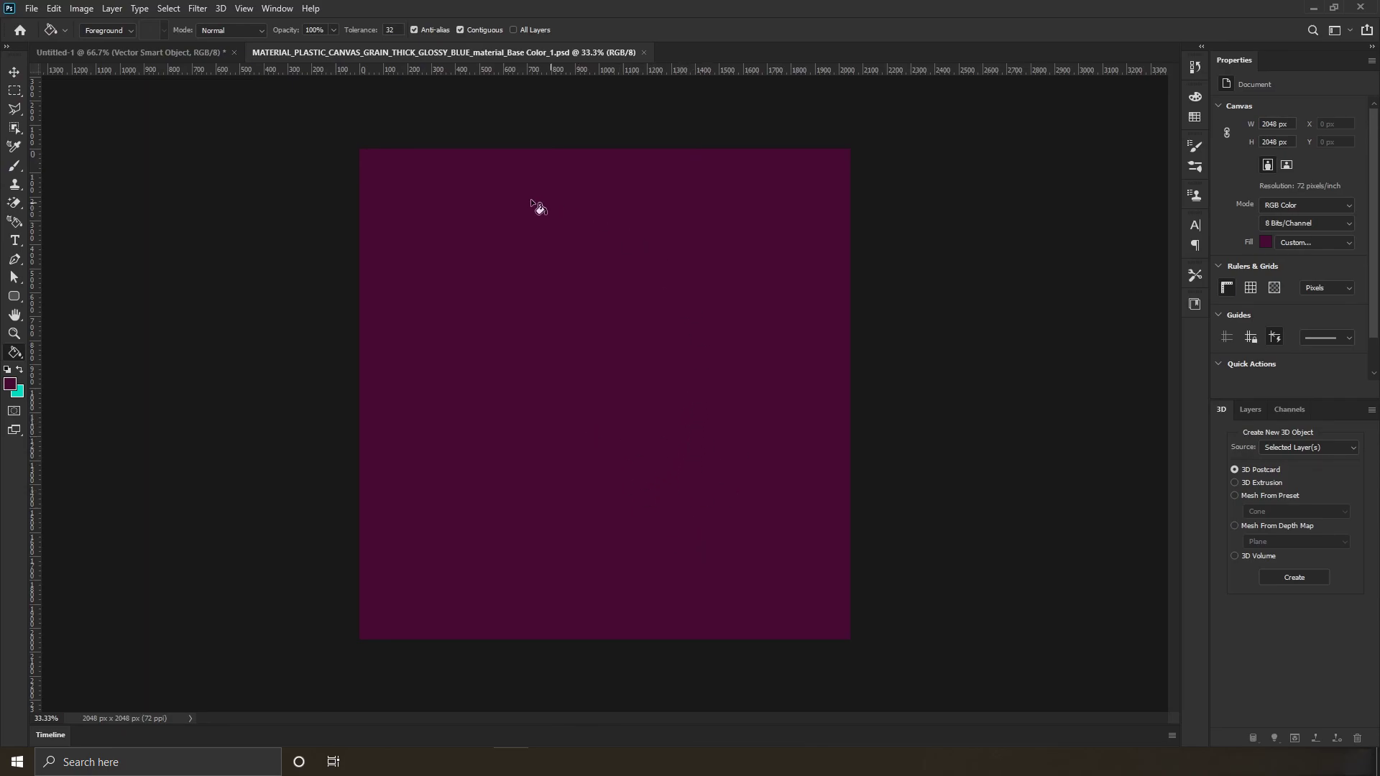
left_click(220, 8)
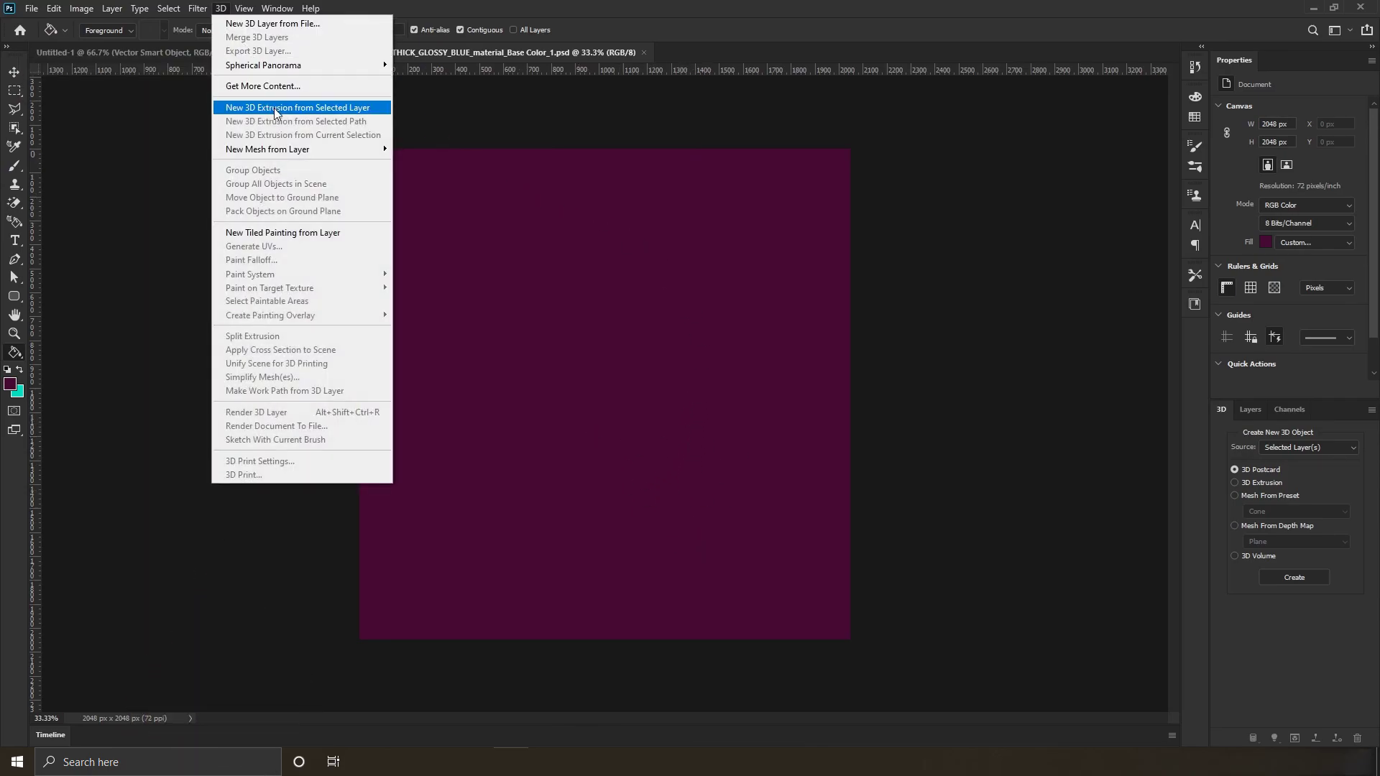
mouse_move(195, 13)
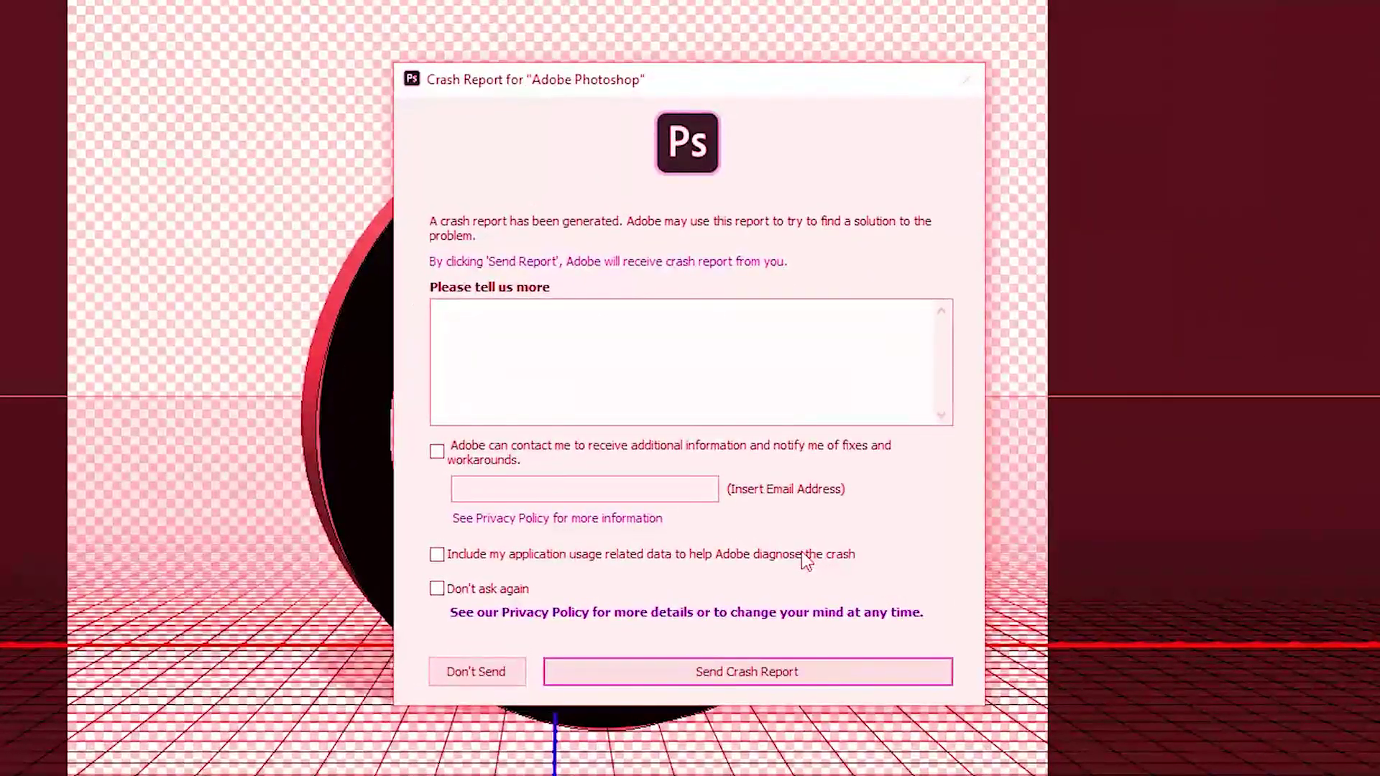
mouse_move(267, 164)
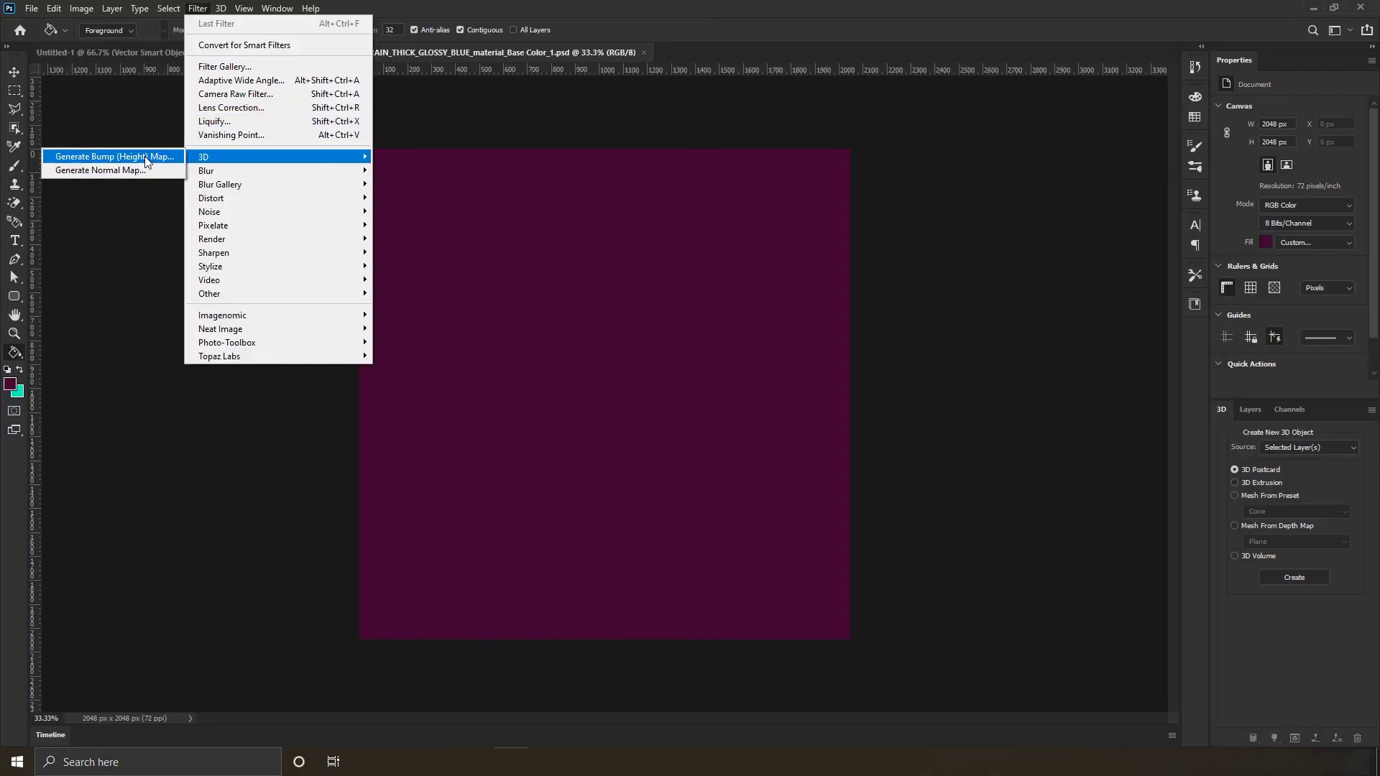